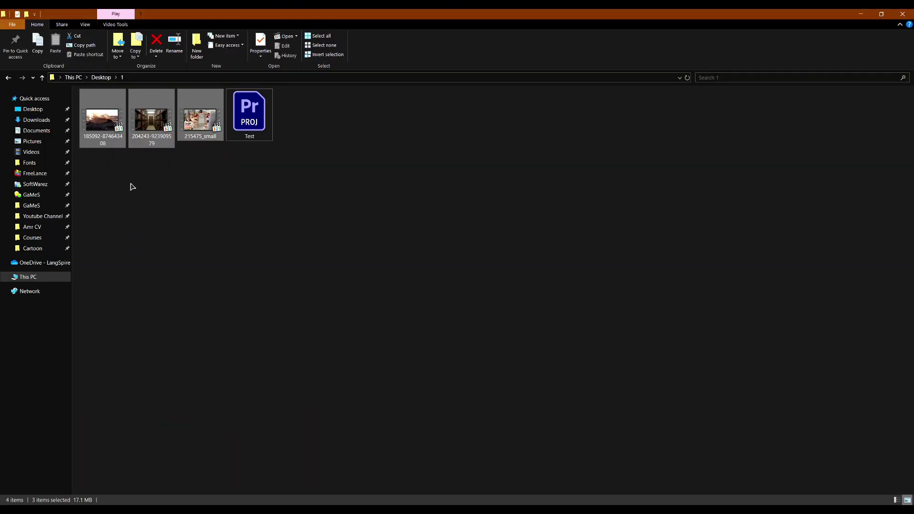
Try to bring the three selected video clips from Desktop folder 1 in File Explorer into the empty Premiere Pro project
drag(102, 178, 178, 143)
drag(328, 14, 467, 102)
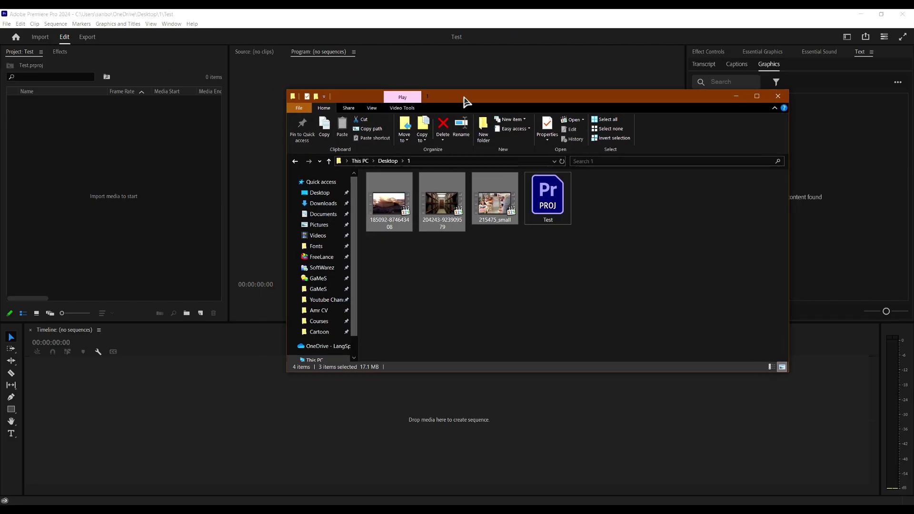
mouse_move(395, 211)
mouse_down()
mouse_move(321, 230)
mouse_move(73, 180)
mouse_move(133, 175)
mouse_move(63, 178)
mouse_move(79, 173)
mouse_move(322, 235)
mouse_move(400, 221)
mouse_up()
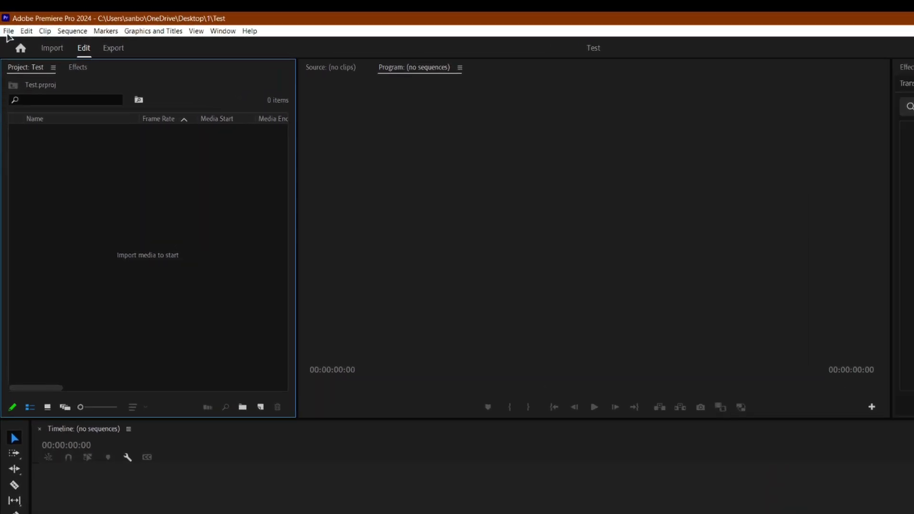
Try to import the three video clips from Desktop folder 1 through the Import dialog
click(8, 32)
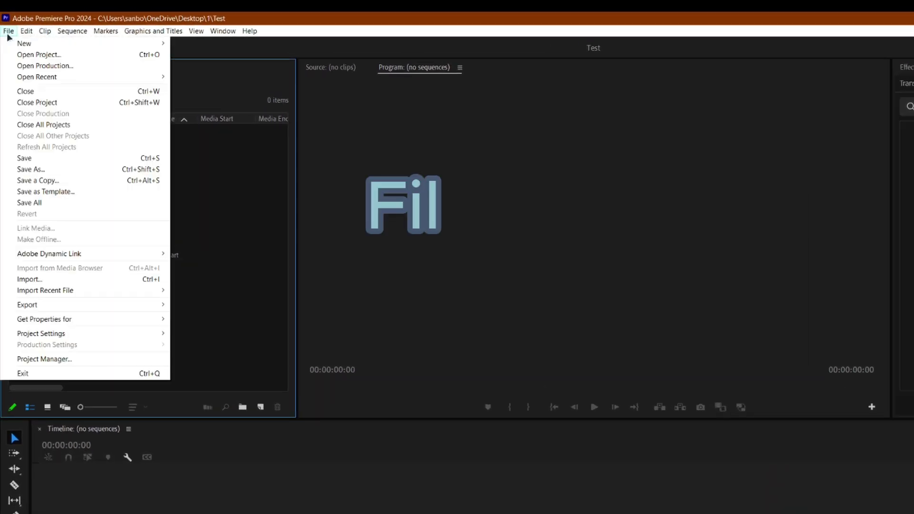
click(43, 283)
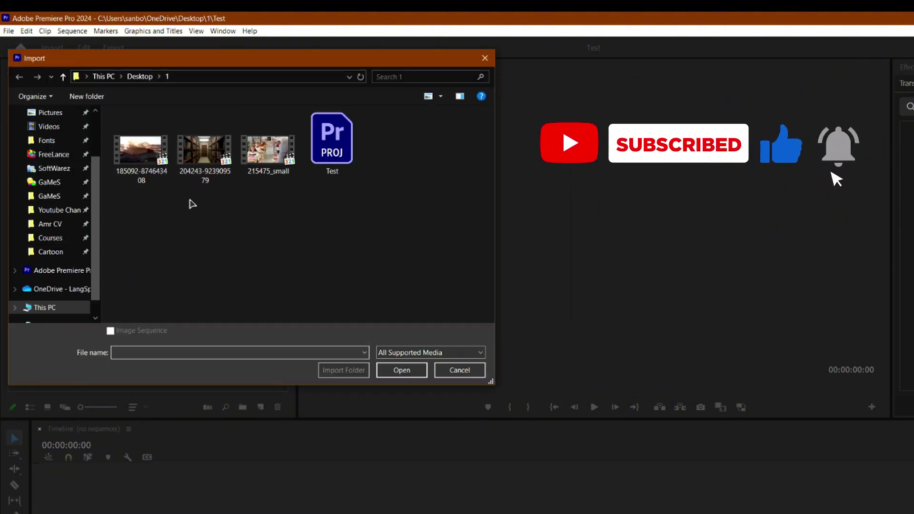
drag(122, 204, 293, 112)
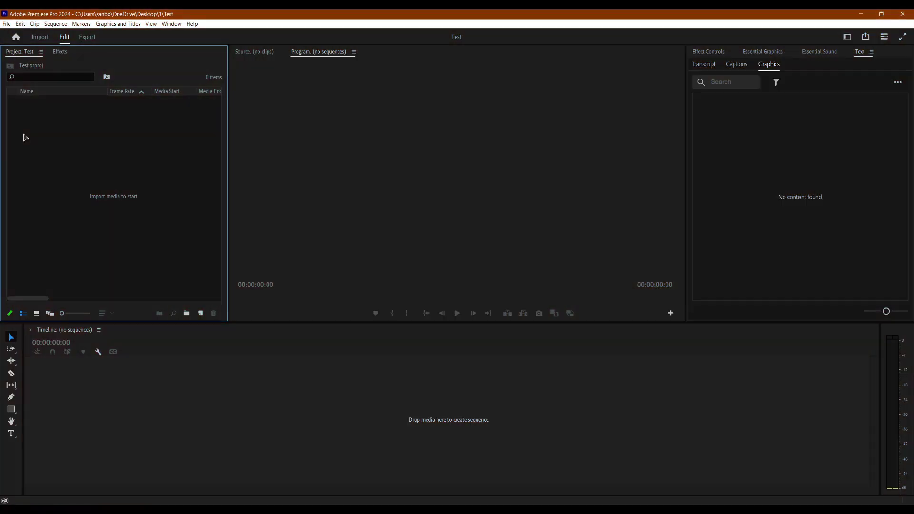
double_click(102, 152)
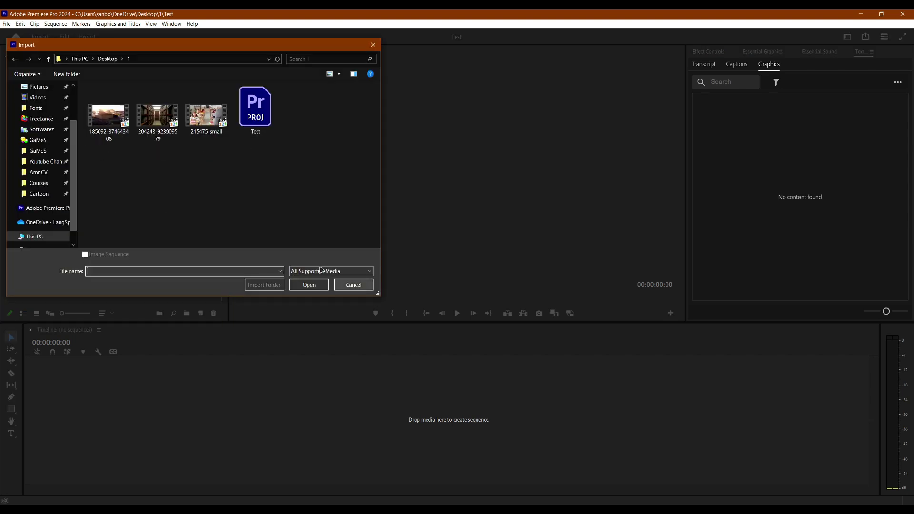
drag(235, 164, 121, 85)
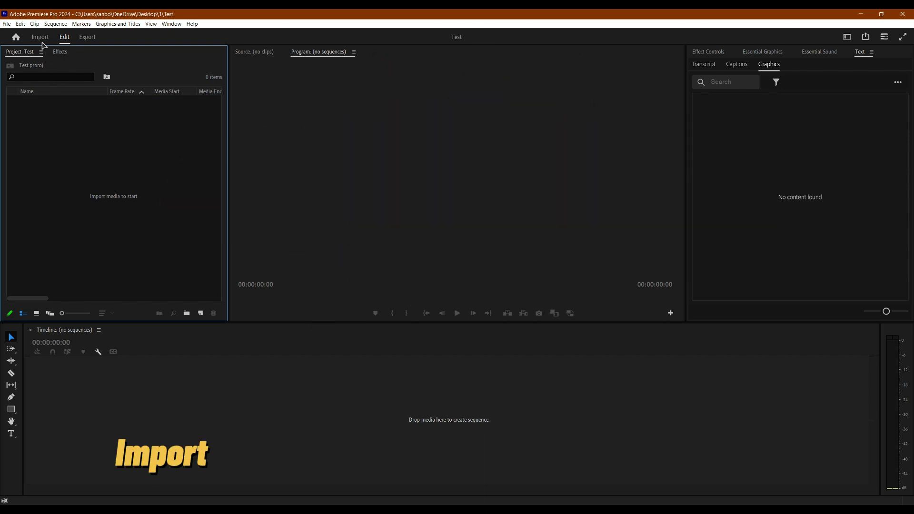
Switch to the Import workspace and browse the Downloads and Sample Media folders
click(41, 44)
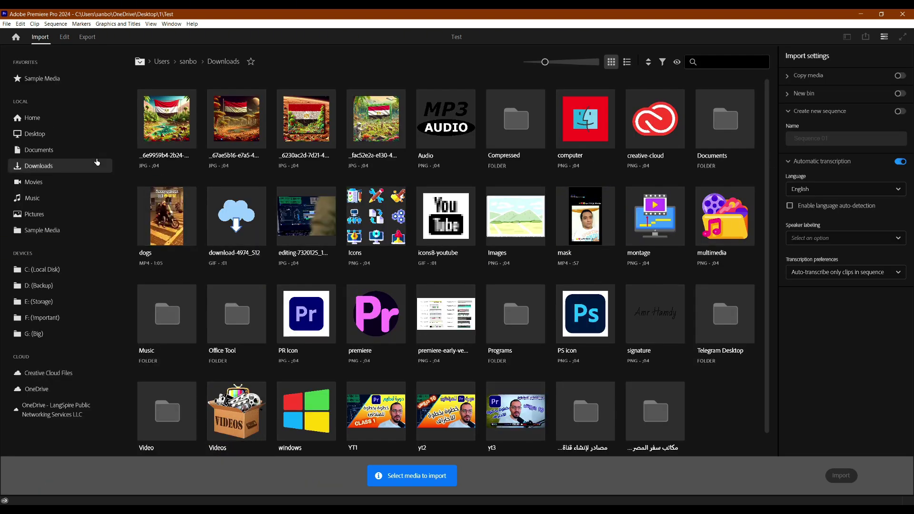
click(43, 166)
click(40, 231)
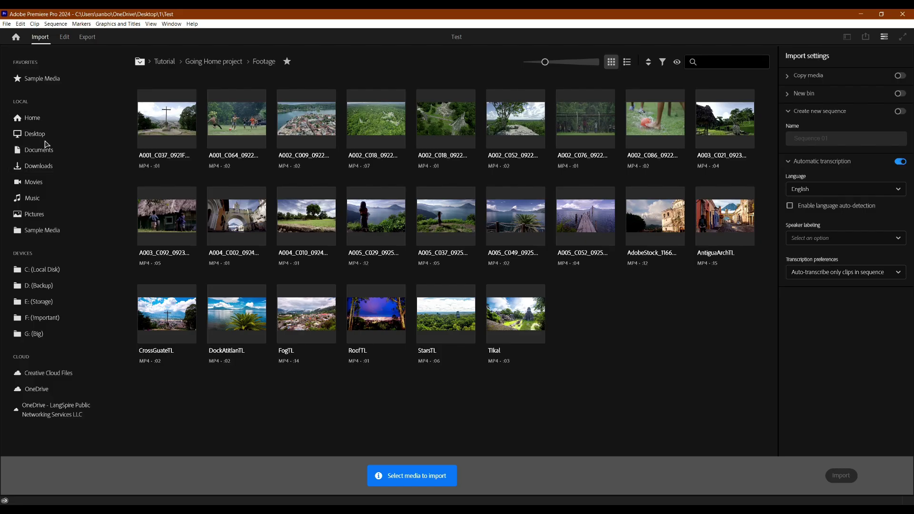
Mark the three video clips in Desktop folder 1 and the A002_C018_0922BW_002 clip in Sample Media for import
click(48, 134)
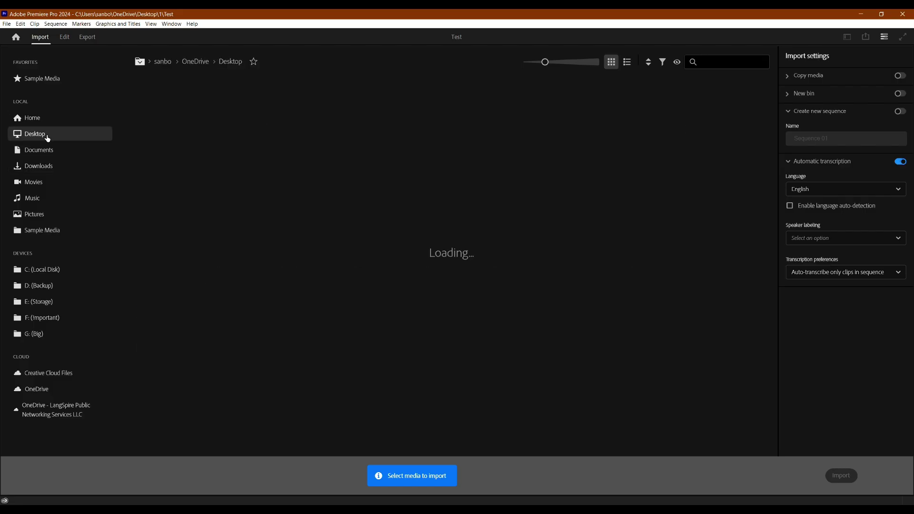
double_click(157, 127)
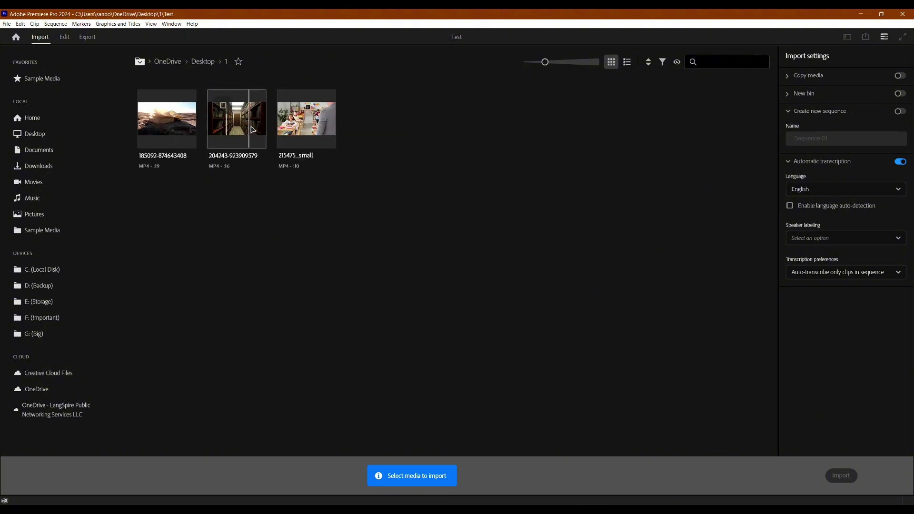
click(152, 106)
click(222, 106)
click(293, 106)
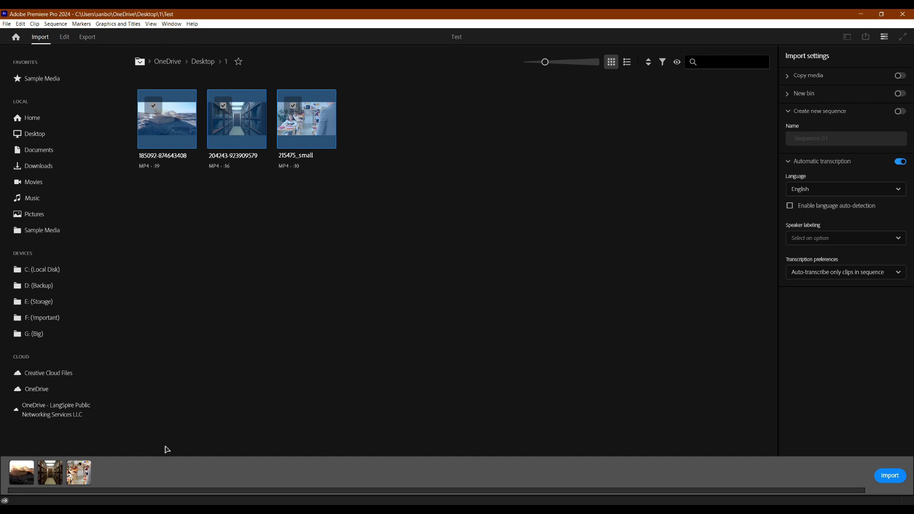
click(38, 230)
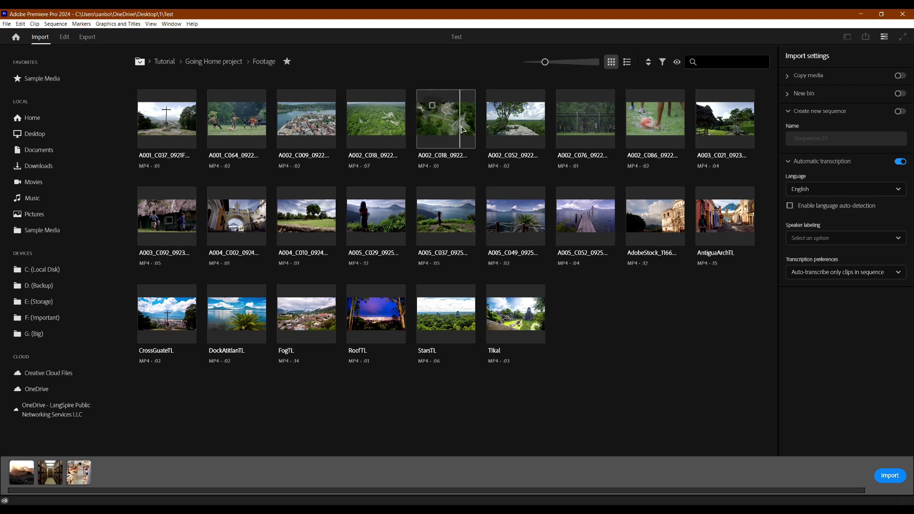
click(462, 130)
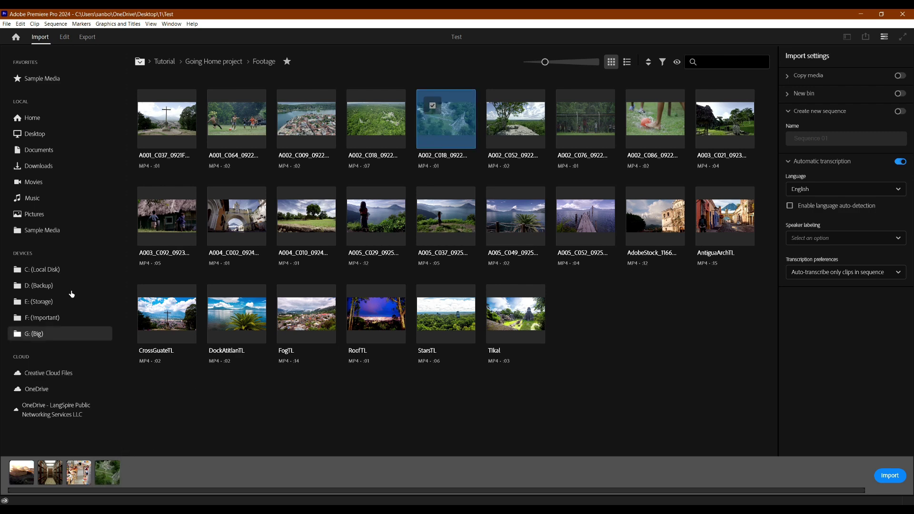
Open the Music Library folder on drive E under DoCuMenTs, Youtube Channel, Video Elements
click(37, 304)
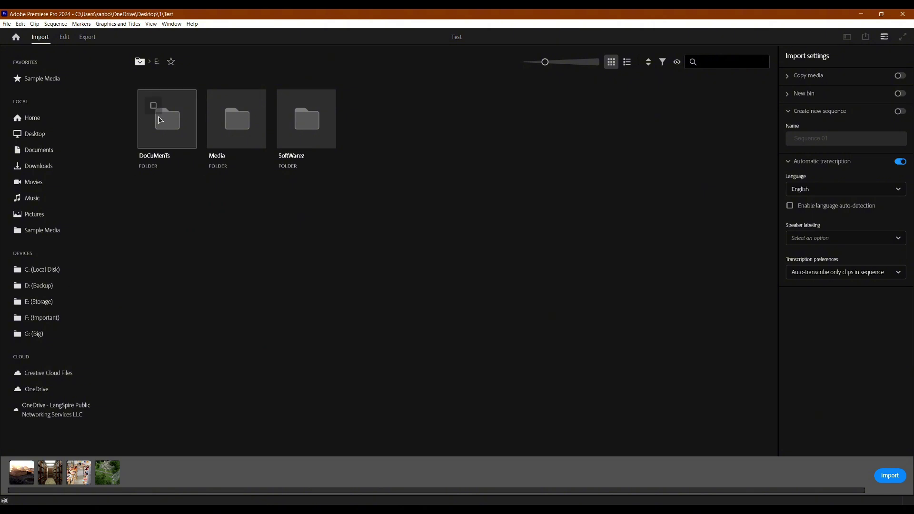
double_click(164, 124)
double_click(712, 111)
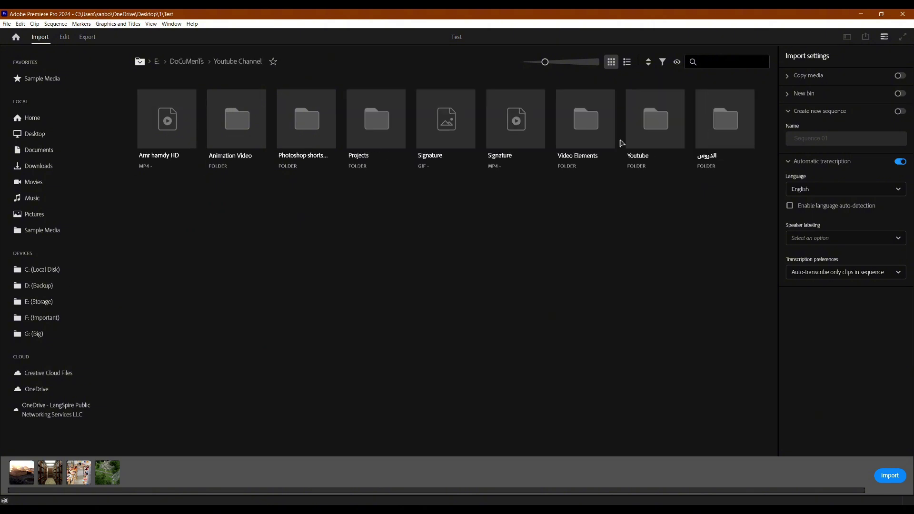
double_click(562, 119)
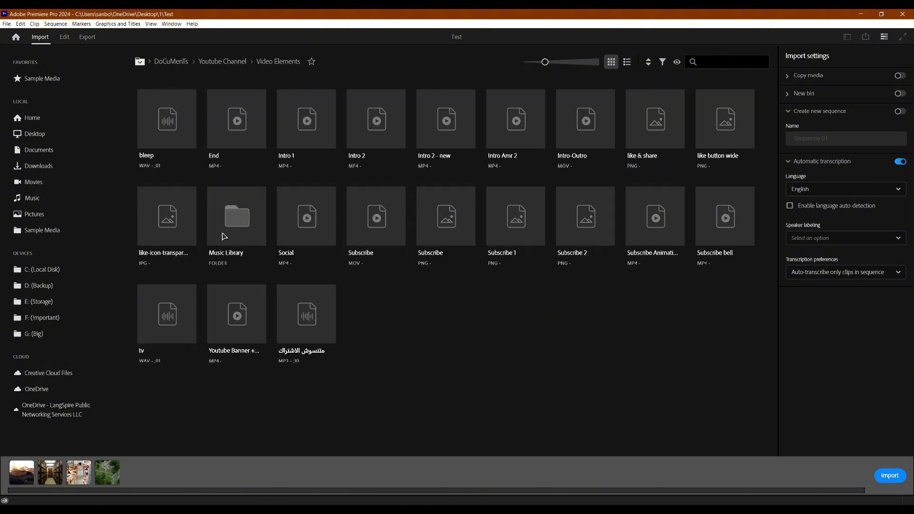
double_click(221, 210)
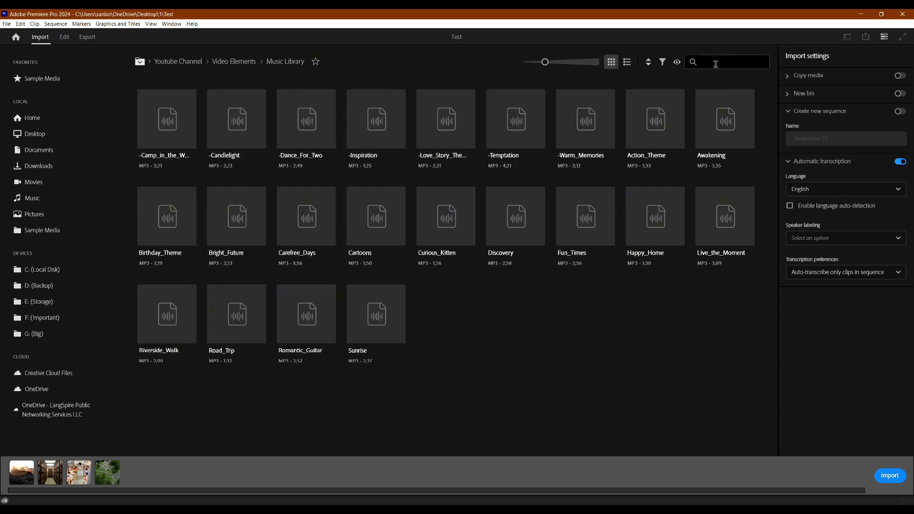
Search for "fun" to mark the Fun_Times track for import, and add the Music Library folder to the favorites
click(720, 62)
text(fun)
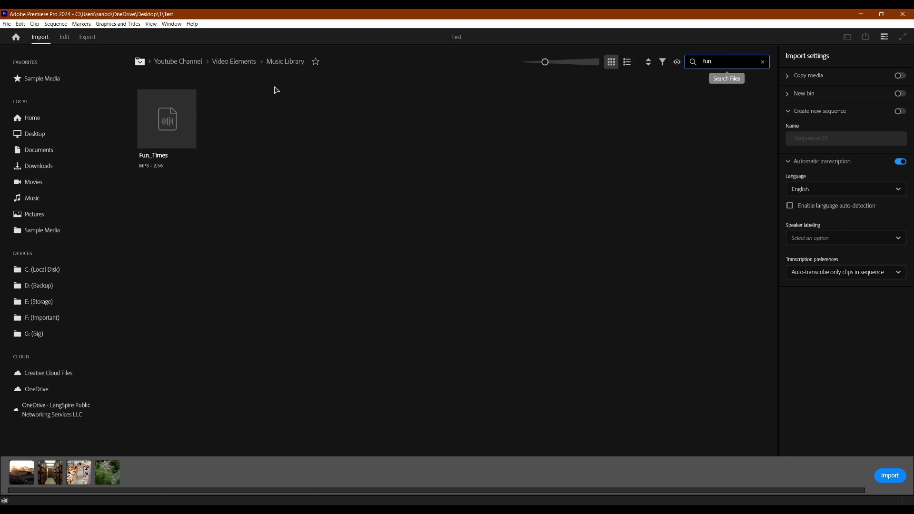
click(154, 108)
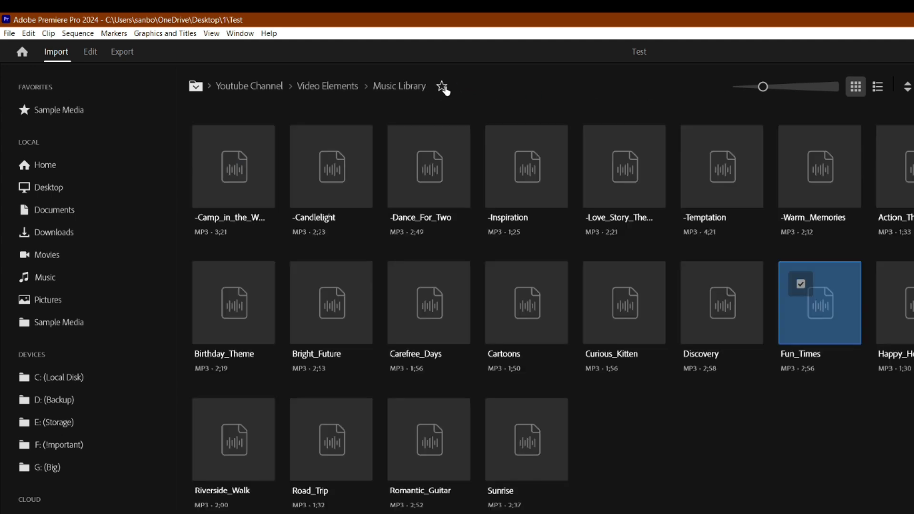
click(442, 87)
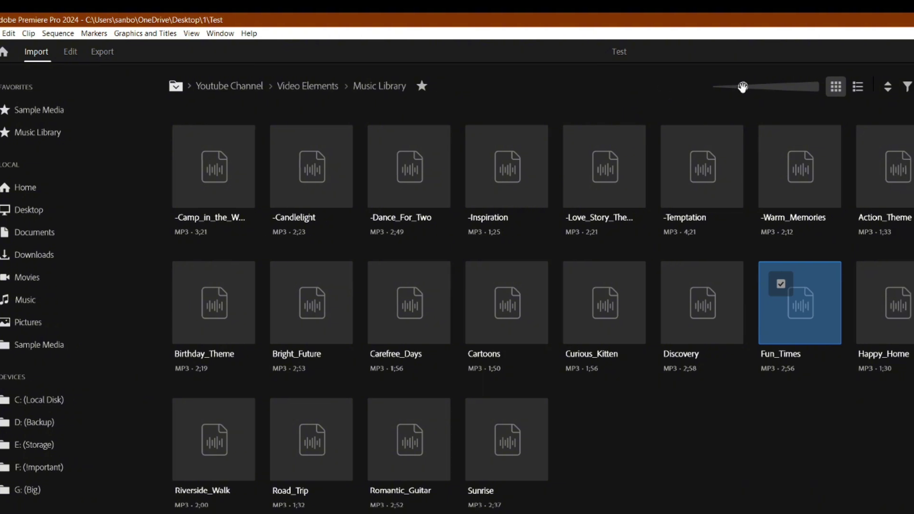
Adjust the thumbnail size, enlarging the Sample Media footage previews, and switch the files to list view
drag(744, 87, 777, 87)
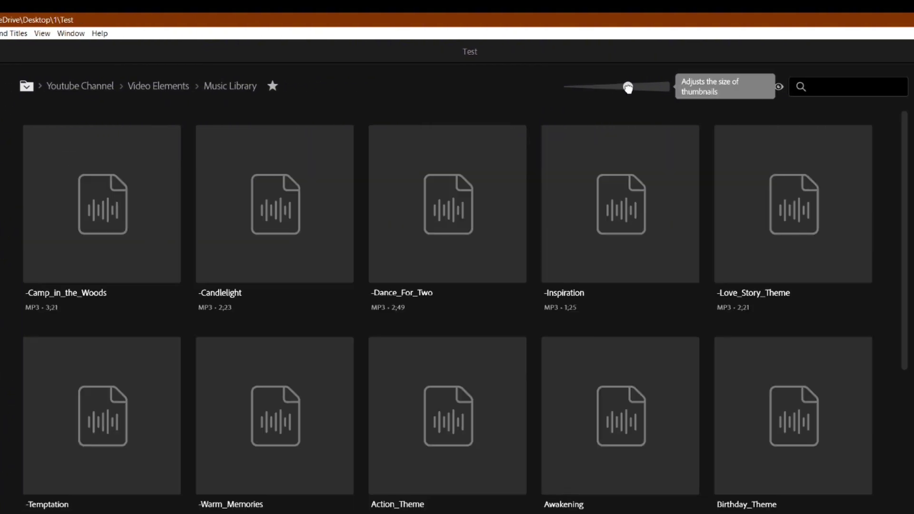
drag(627, 87, 594, 87)
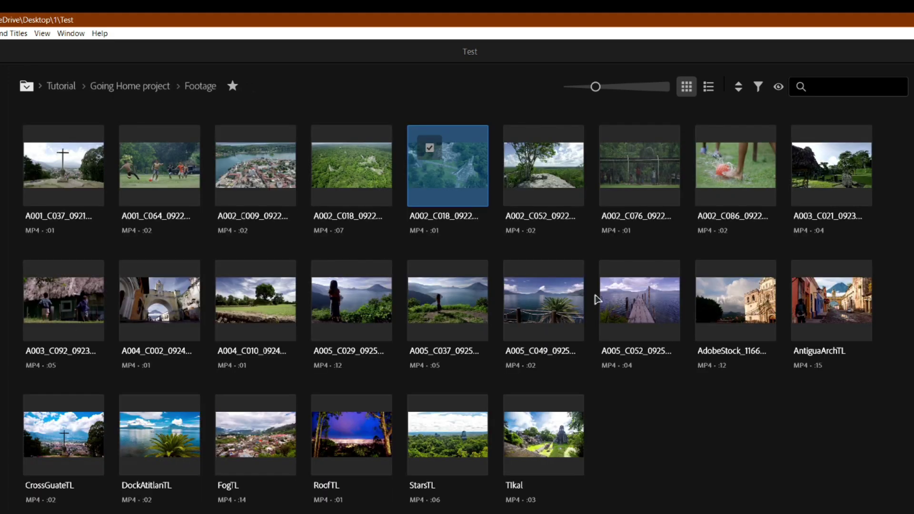
drag(595, 86, 665, 87)
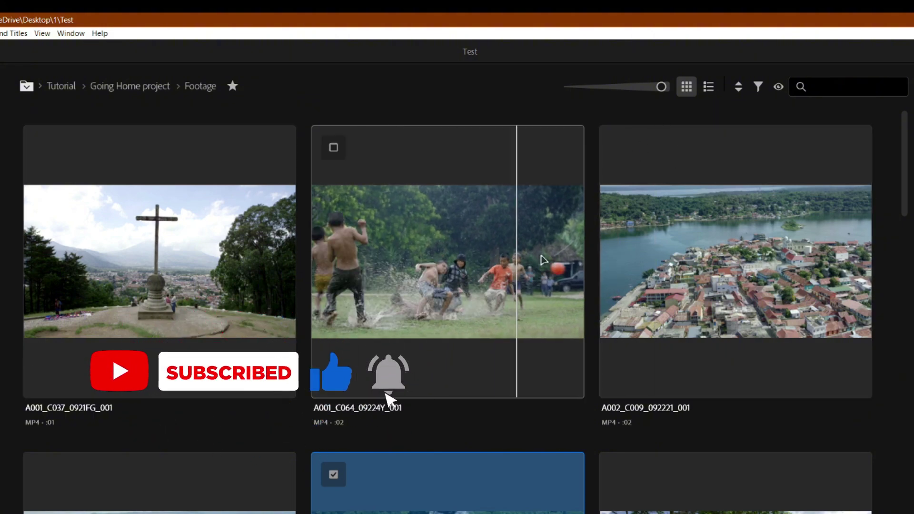
click(708, 88)
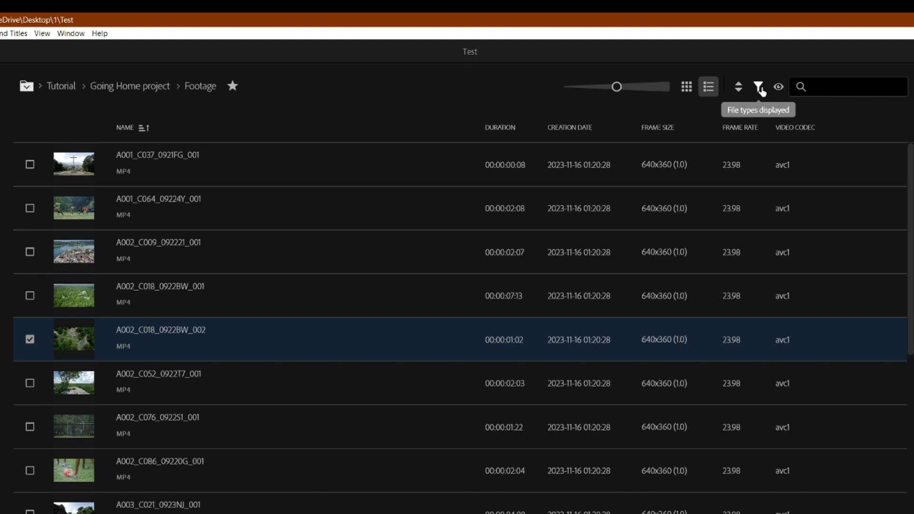
Review the file type filter options, search the Footage folder for "g", and clear the search
click(759, 88)
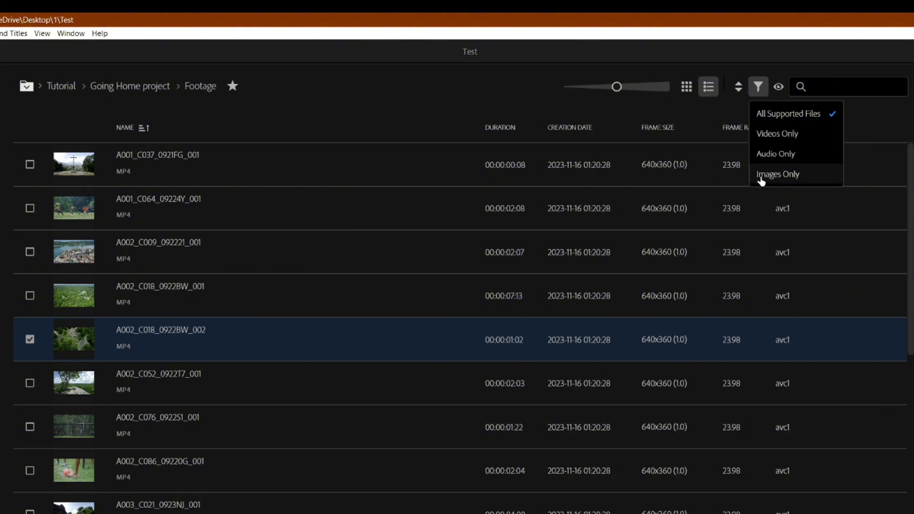
click(675, 113)
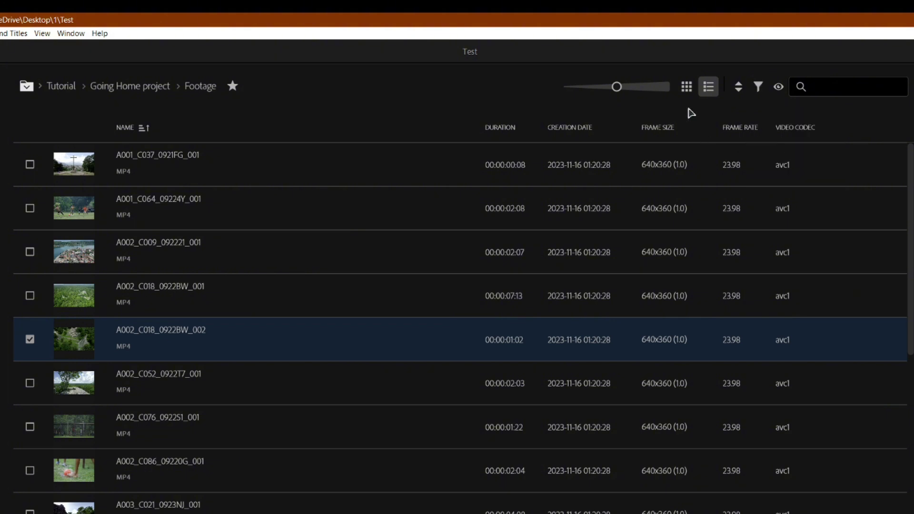
click(829, 87)
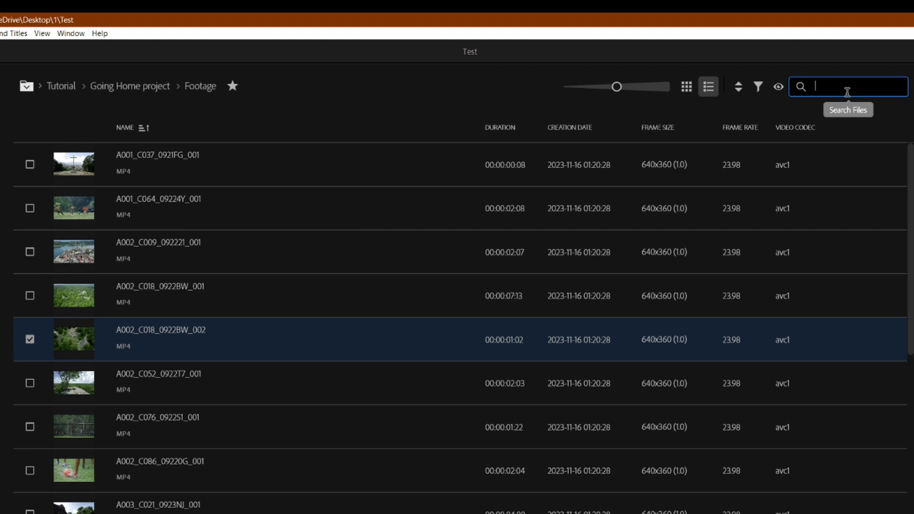
text(ge)
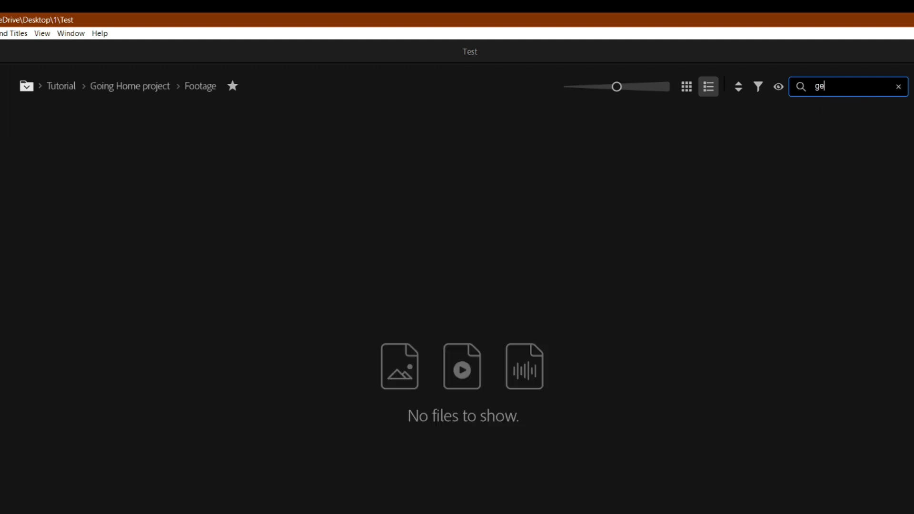
key(BackSpace)
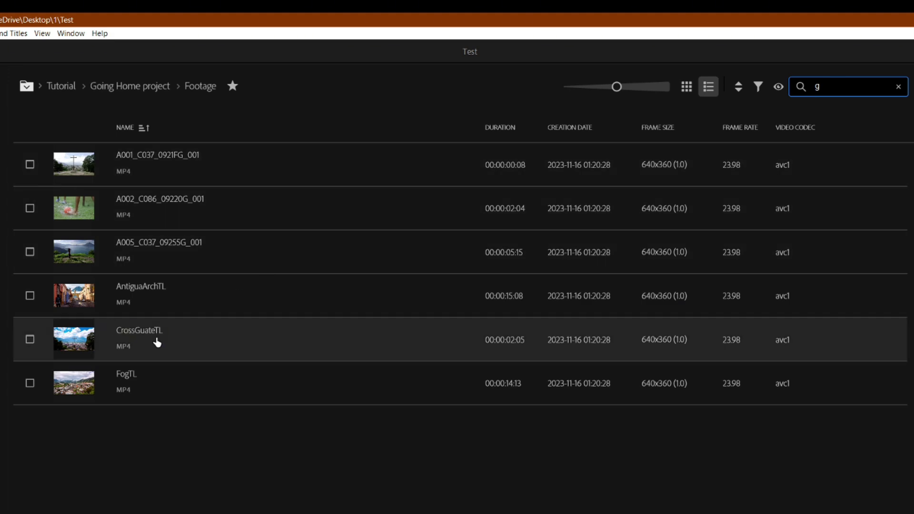
click(898, 87)
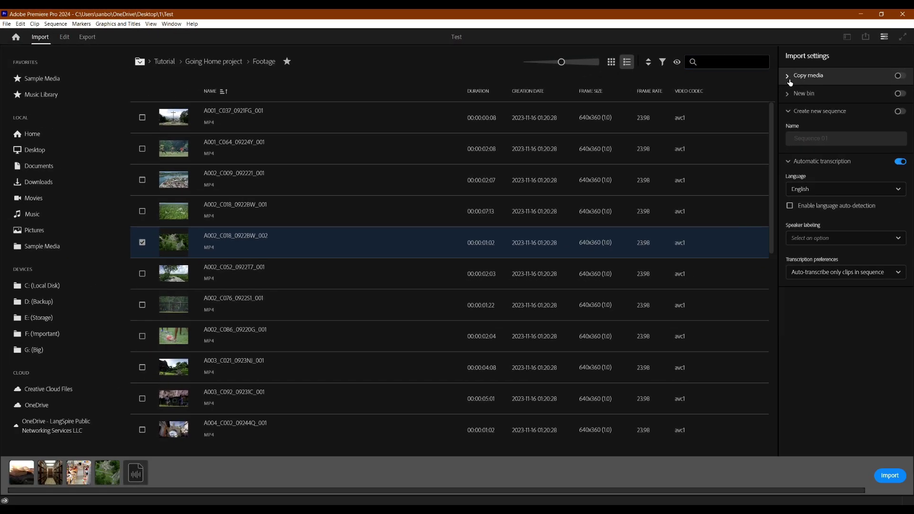
Examine the Copy media import settings and check the project's folder in File Explorer
click(790, 81)
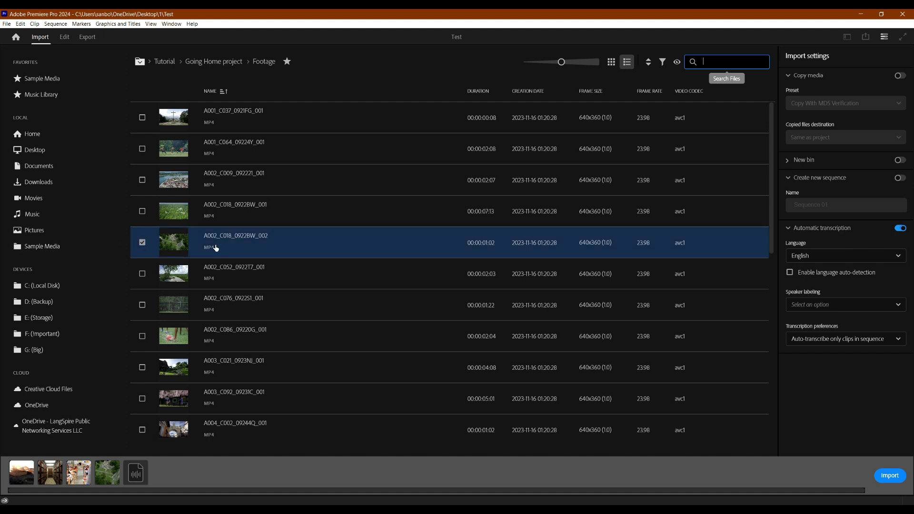
click(71, 504)
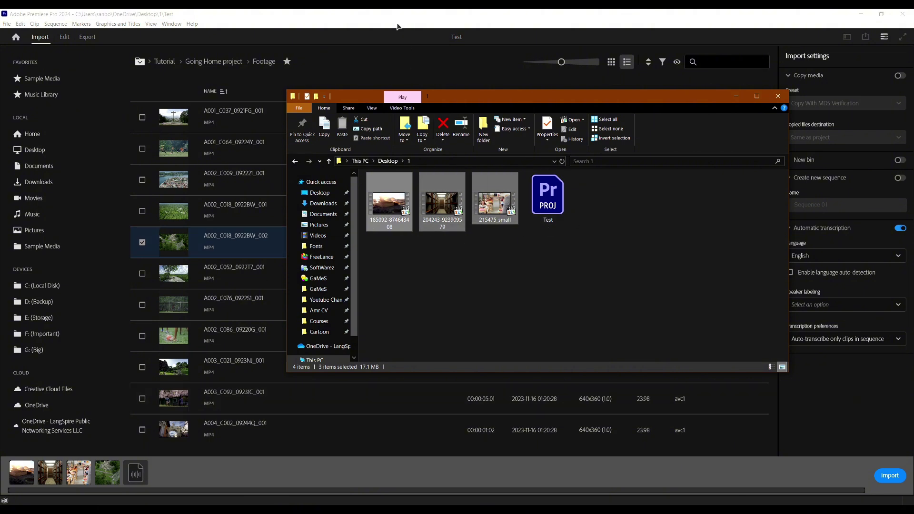
click(398, 26)
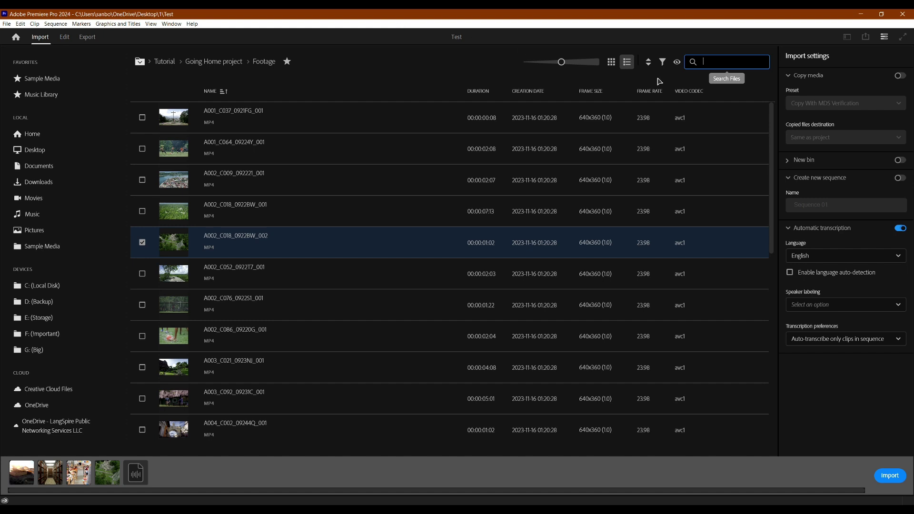
click(791, 76)
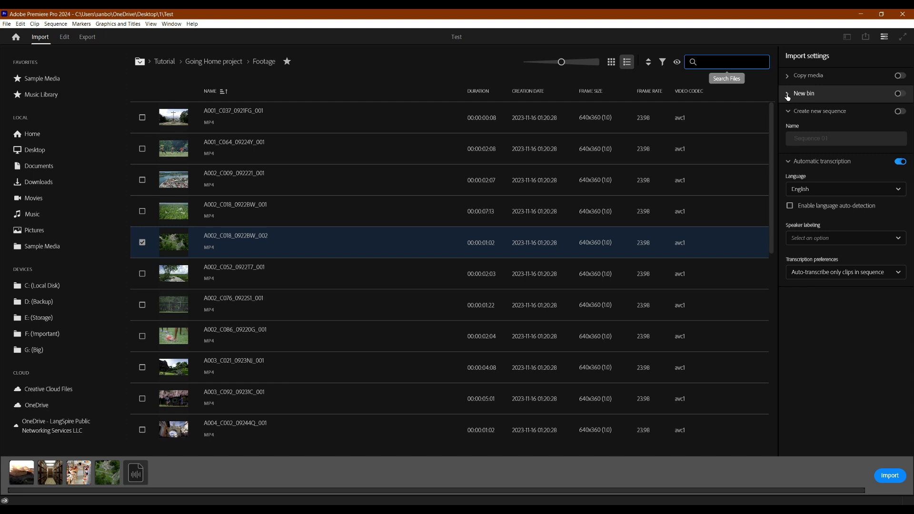
Review the New bin and Create new sequence import settings and the list of automatic transcription languages
click(788, 96)
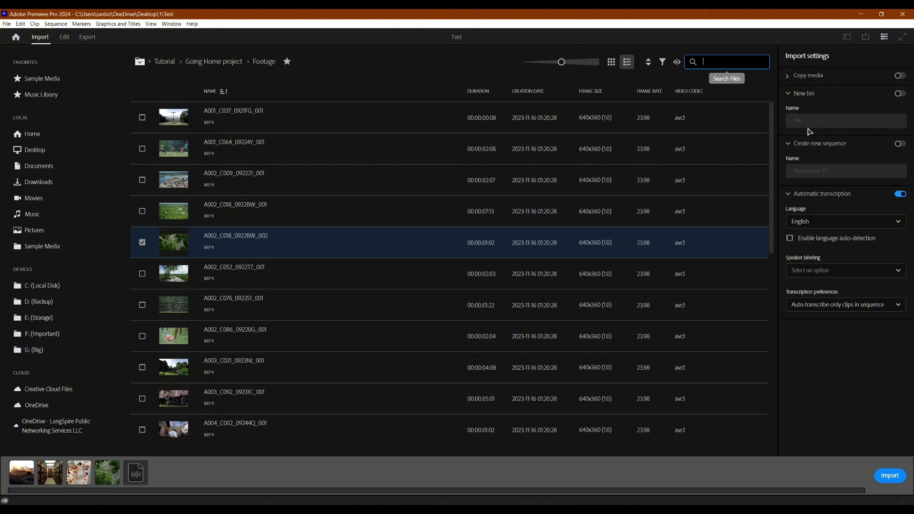
click(789, 93)
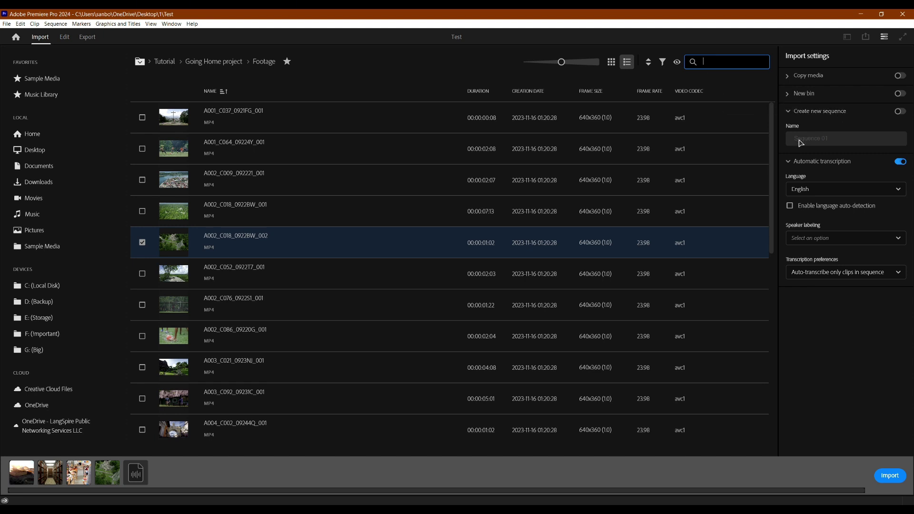
click(796, 137)
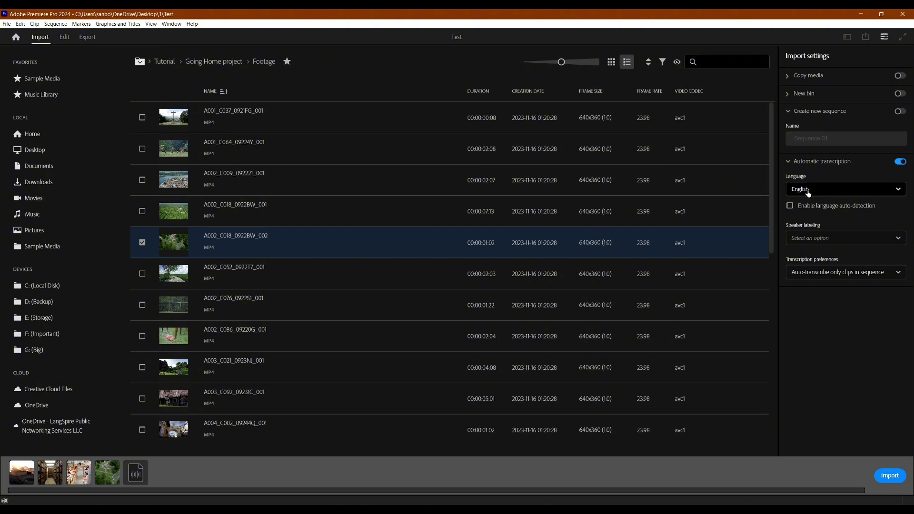
click(796, 191)
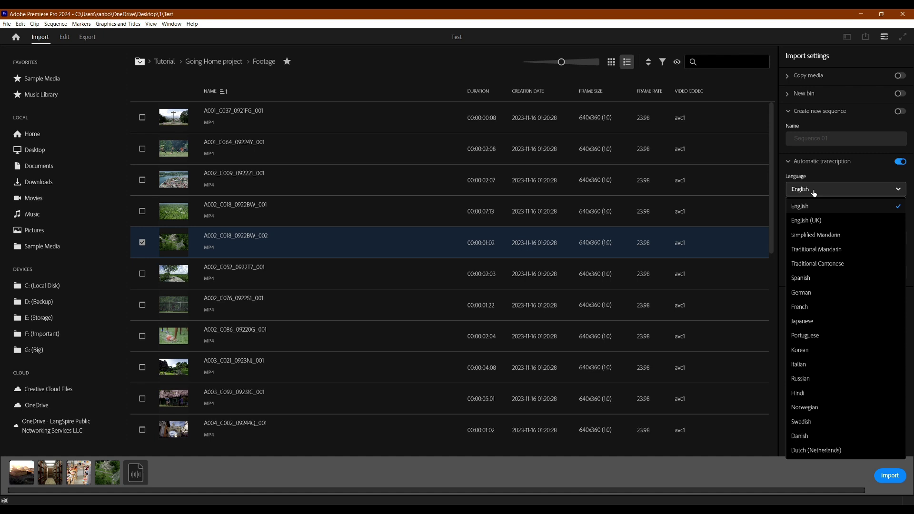
click(814, 191)
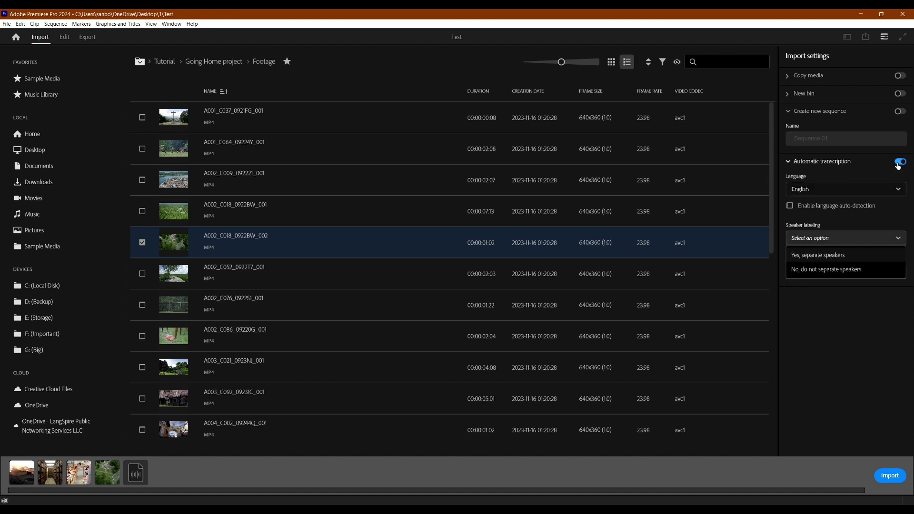
Turn off automatic transcription, collapse its settings, and import the selected video and audio files into the project
click(898, 166)
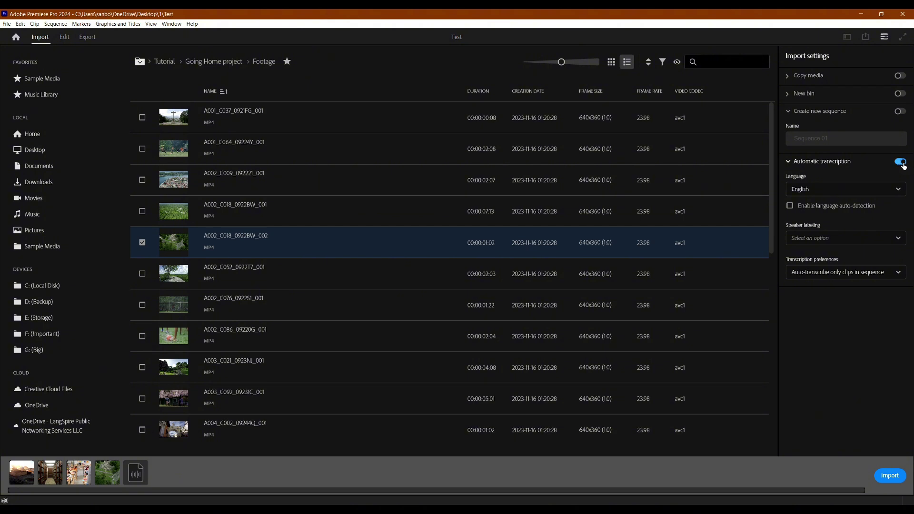
click(901, 162)
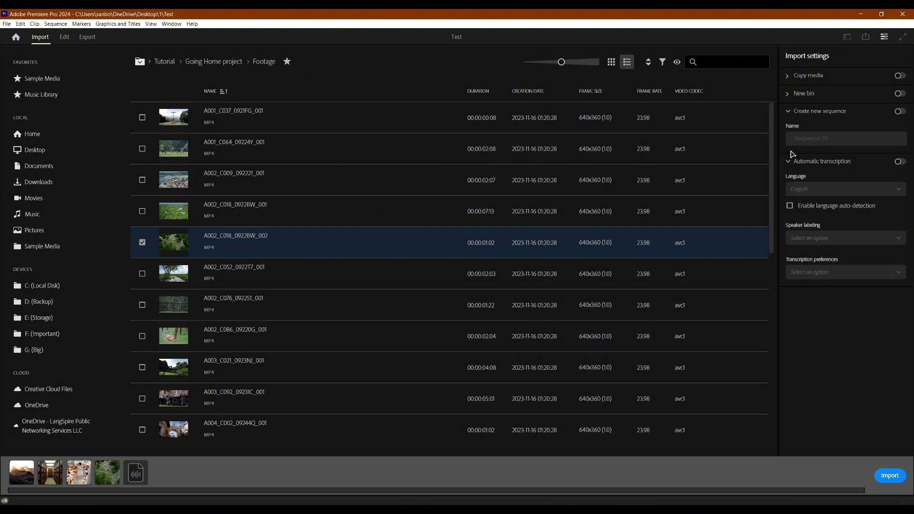
click(788, 161)
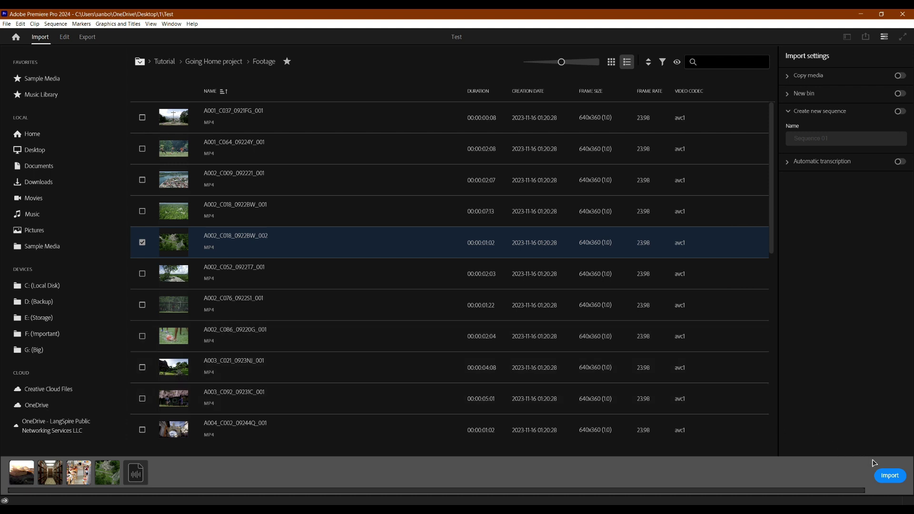
click(891, 475)
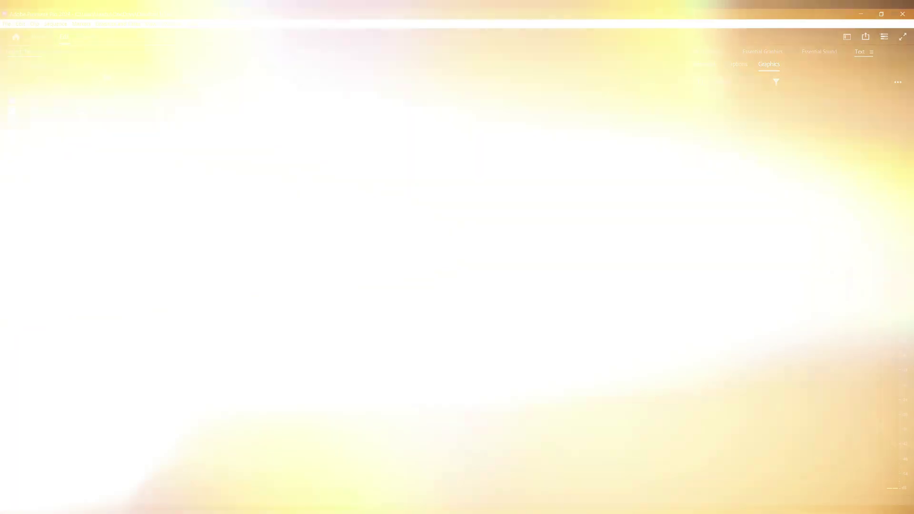
Maximize the Project panel and restore it, and do the same with the empty Timeline panel
click(100, 188)
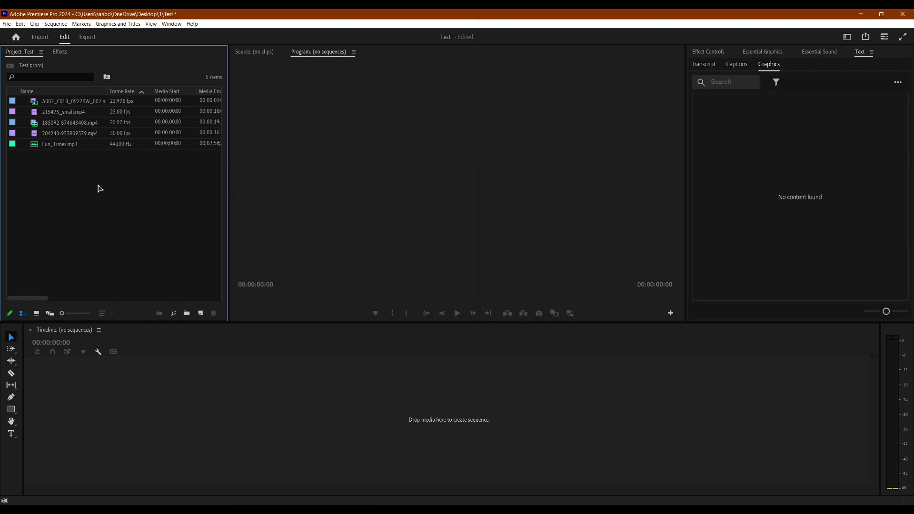
key(shift+grave)
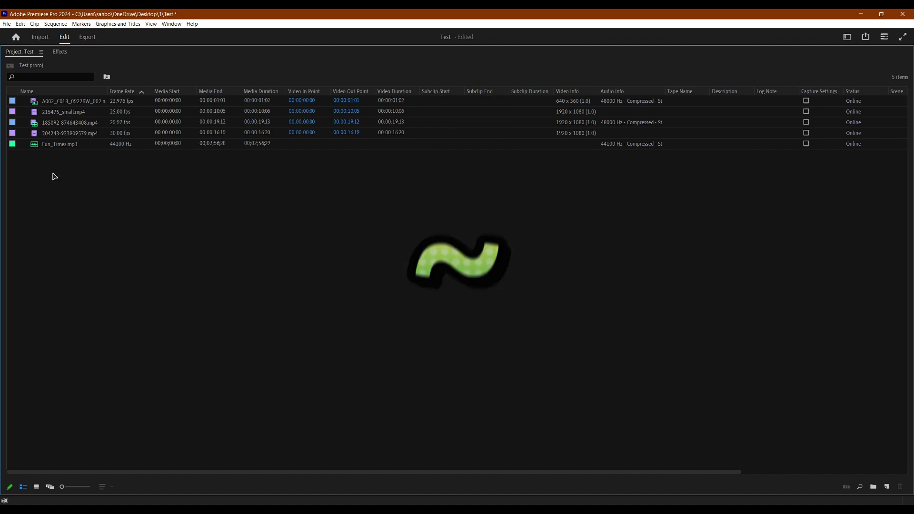
key(grave)
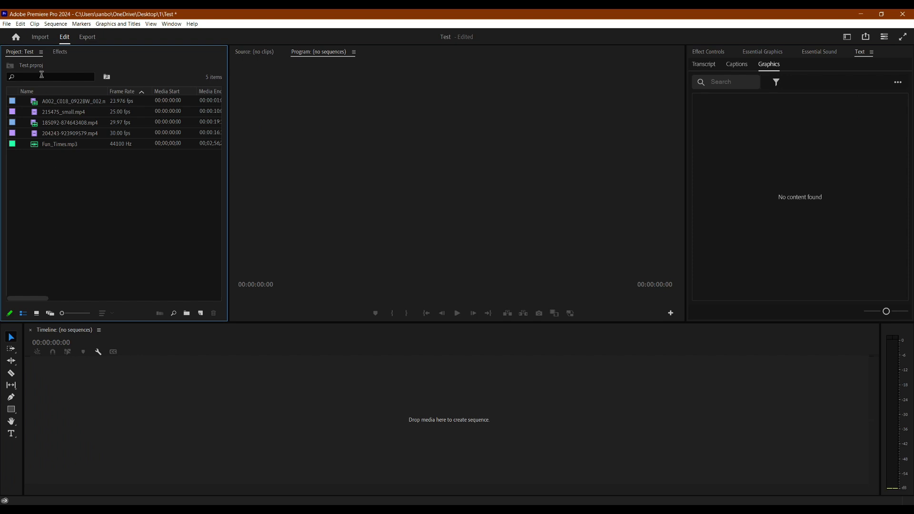
click(173, 384)
key(grave)
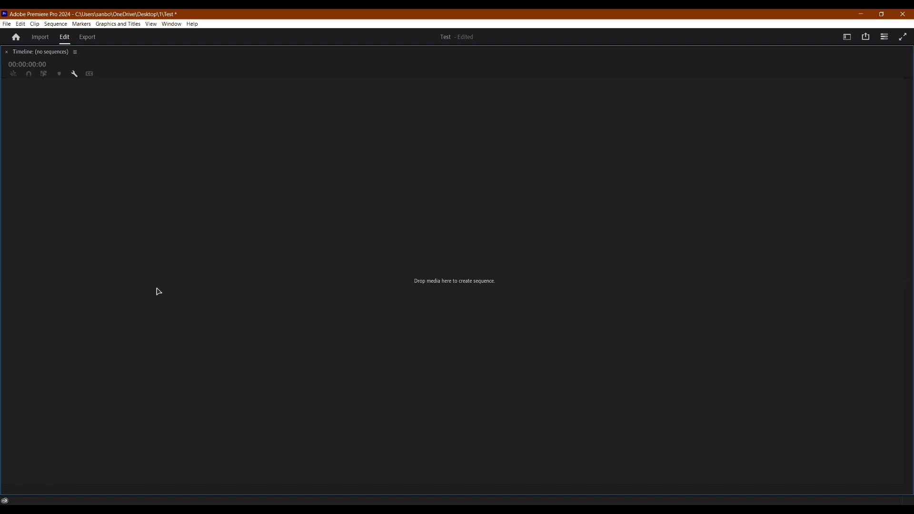
key(grave)
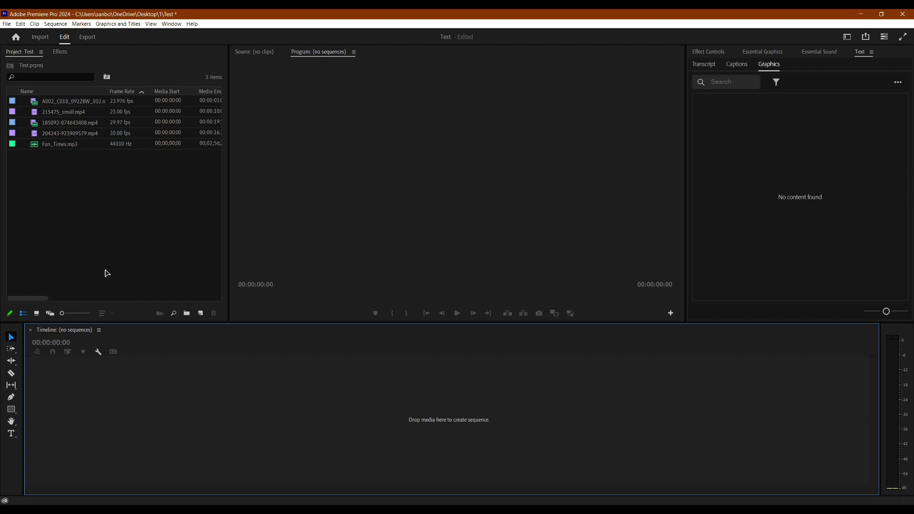
Create a new bin named "Videos" in the Project panel
click(186, 313)
text(Video)
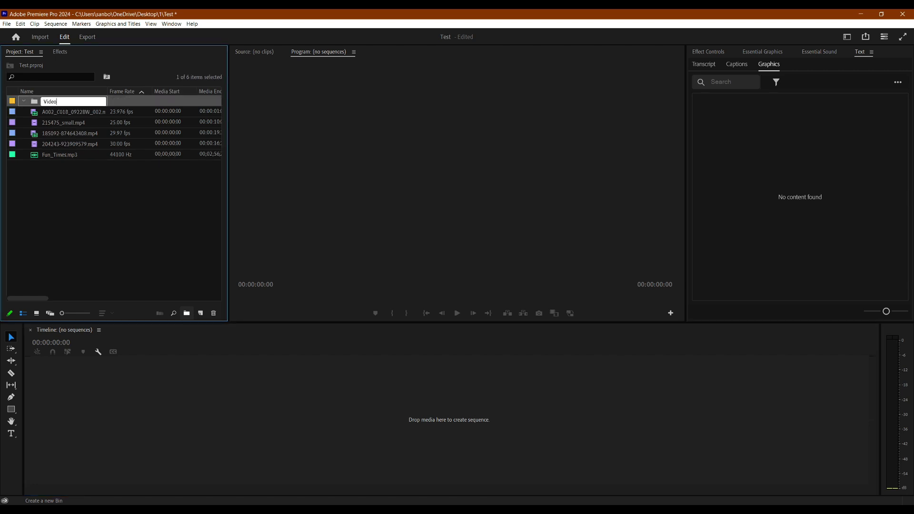
text(s)
key(Return)
click(87, 183)
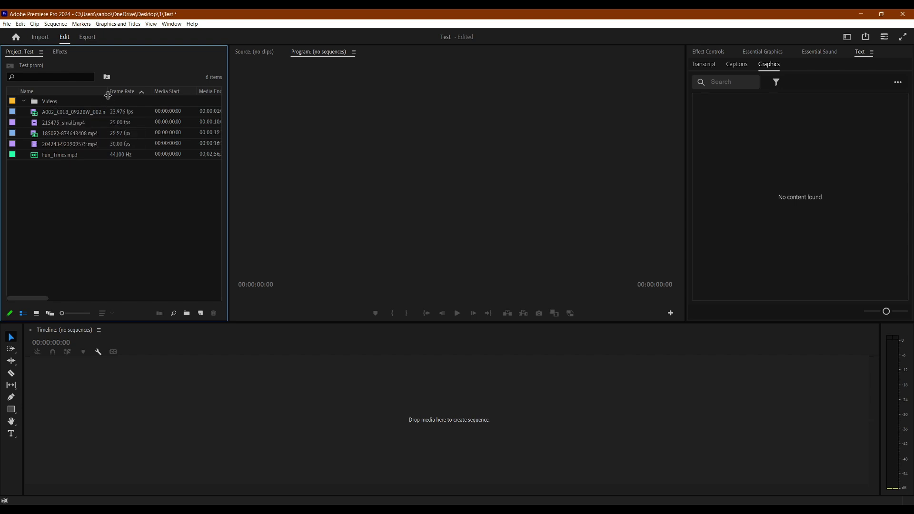
Widen the Name column, move the four MP4 clips into the Videos bin, and collapse the bin
drag(107, 92, 135, 92)
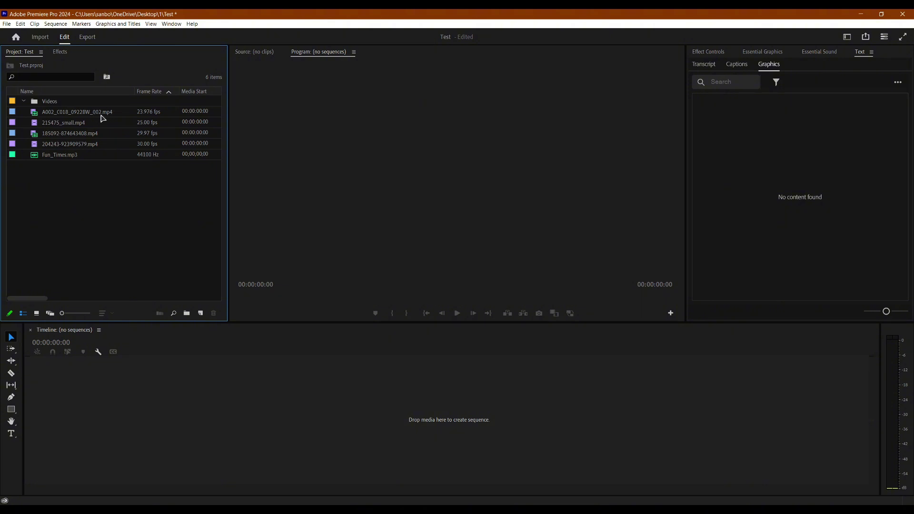
click(67, 114)
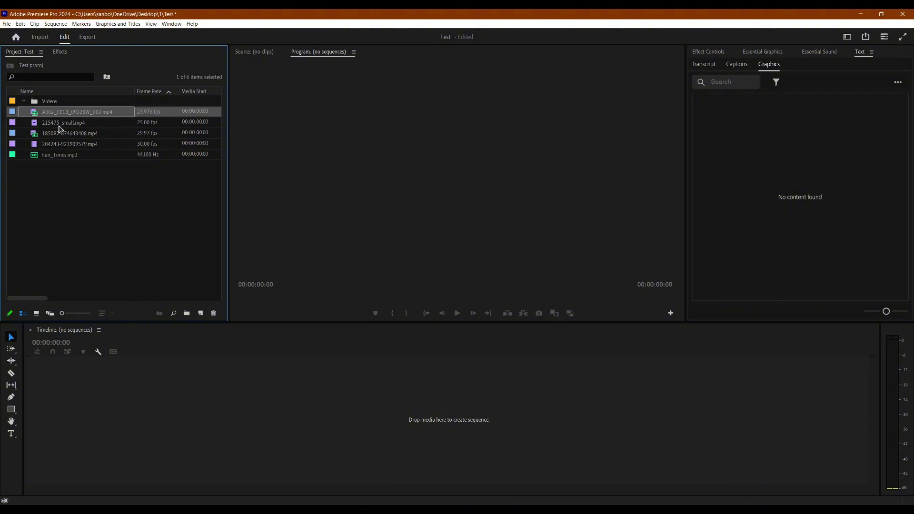
ctrl+click(59, 125)
ctrl+click(59, 134)
ctrl+click(59, 144)
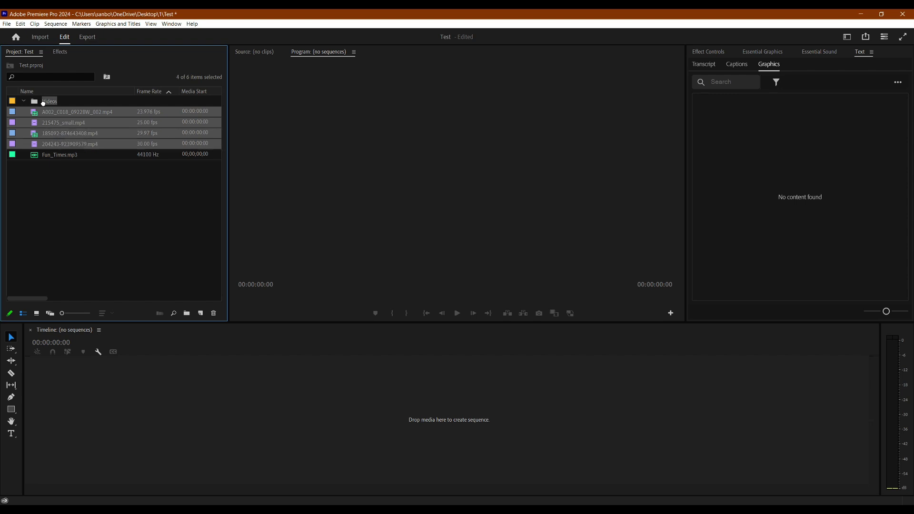
drag(44, 105, 43, 104)
click(24, 101)
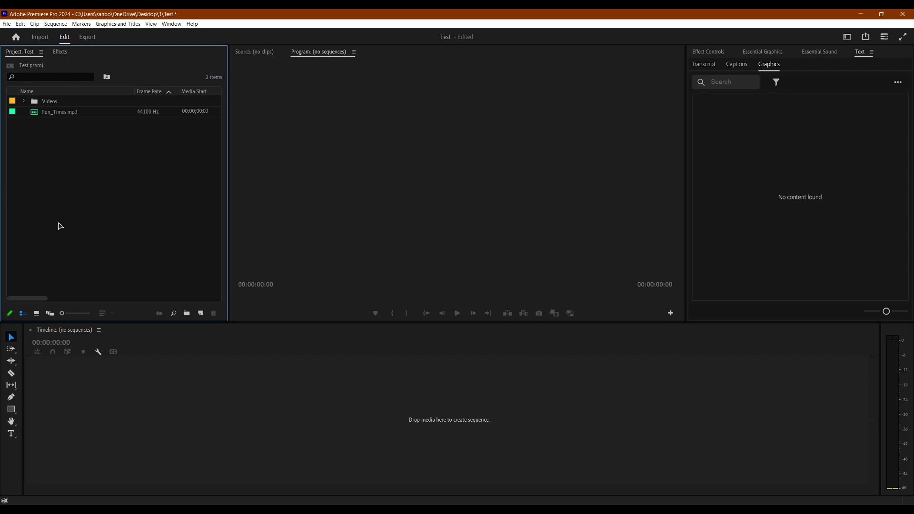
Import the second, third and fourth JPG images from the Downloads folder using the Import workspace
double_click(80, 171)
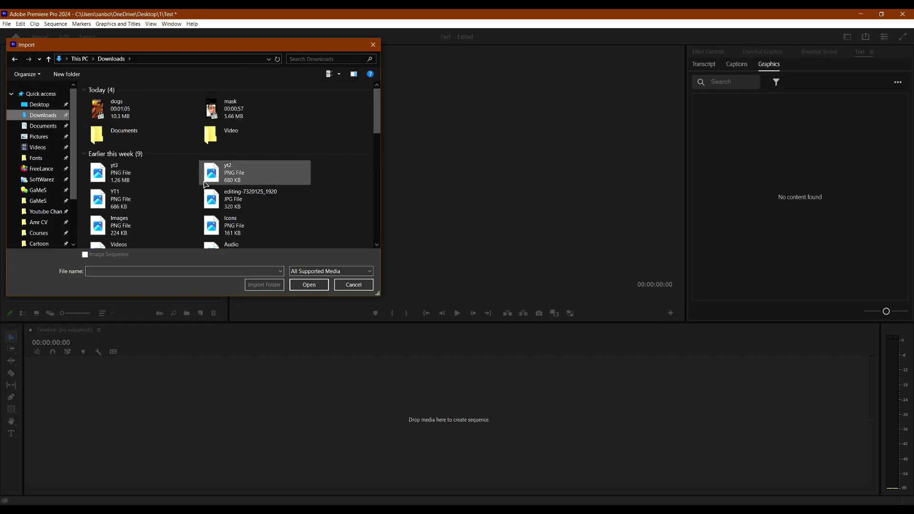
key(Escape)
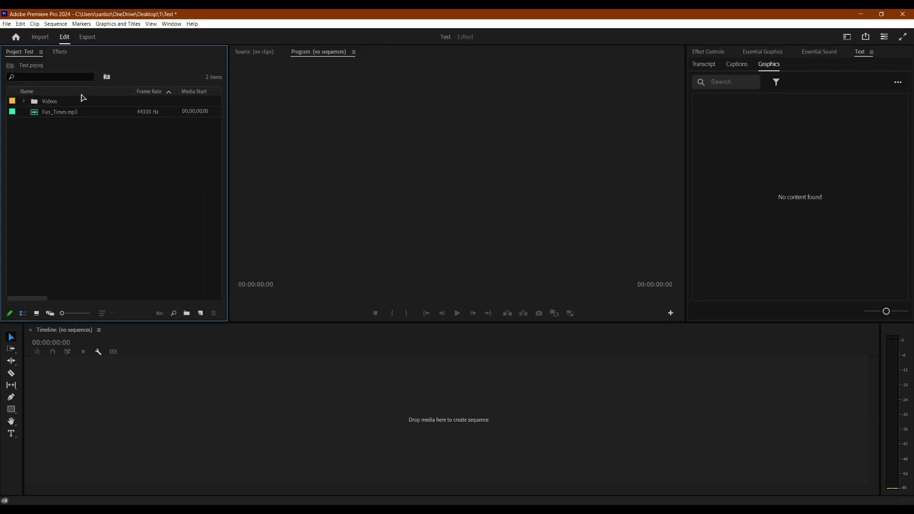
click(29, 41)
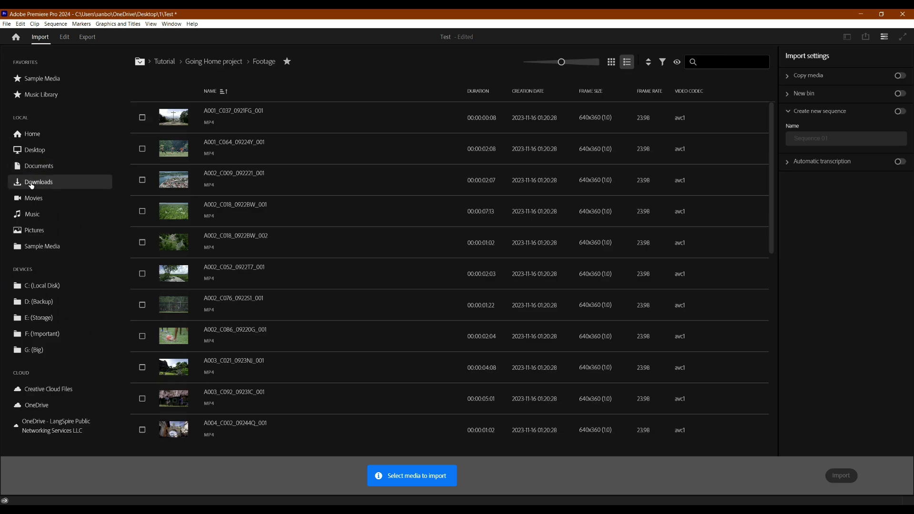
click(32, 183)
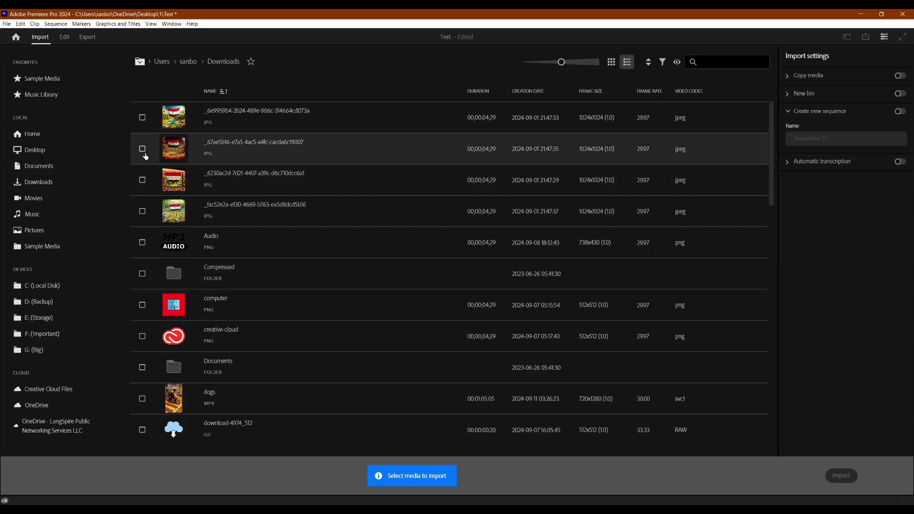
click(142, 149)
click(142, 180)
click(142, 210)
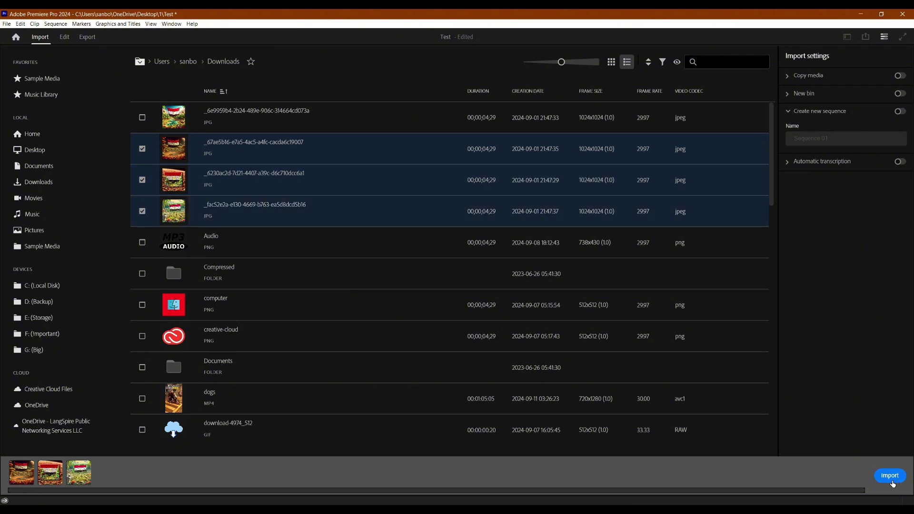
click(892, 481)
click(61, 180)
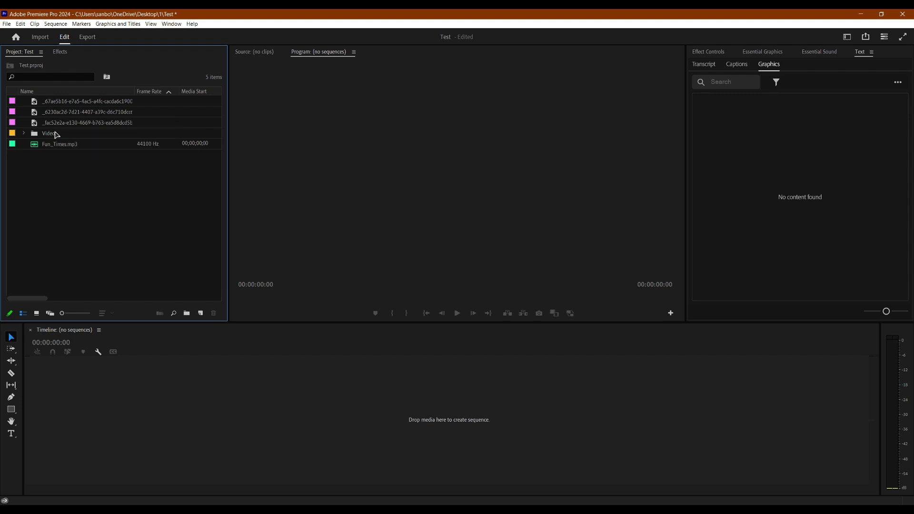
Create a bin named "Audio", move Fun_Times.mp3 into it, and collapse the bin
right_click(61, 162)
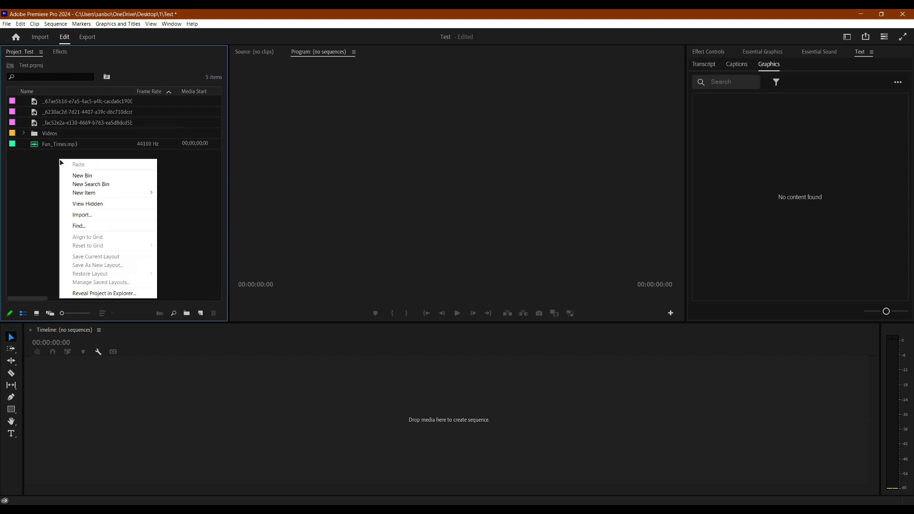
click(82, 176)
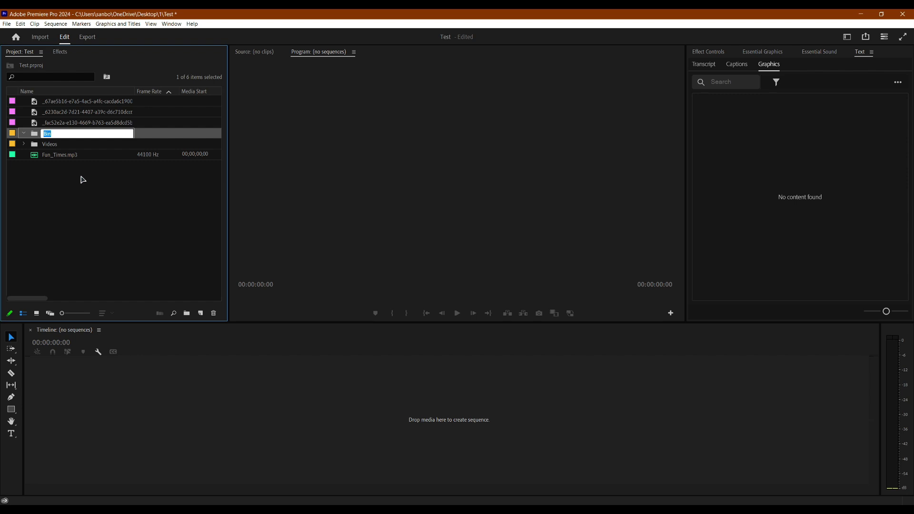
text(Audio)
key(Tab)
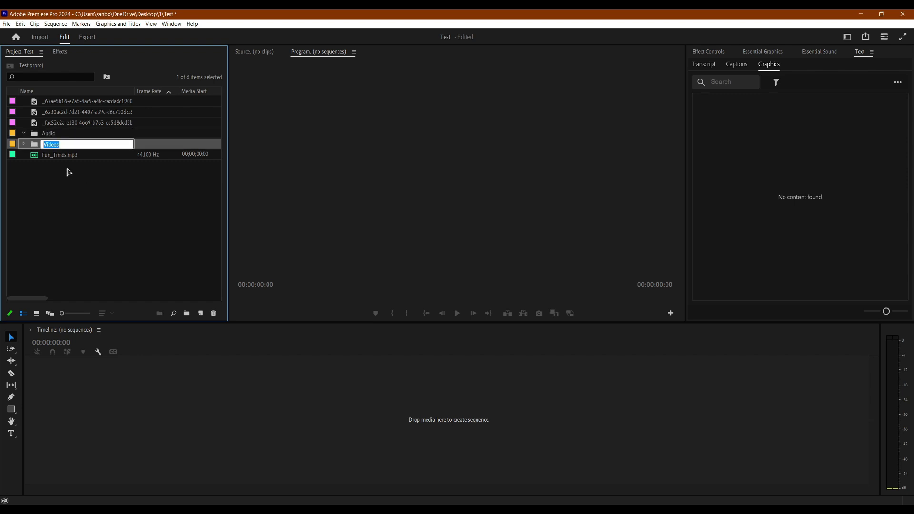
click(41, 155)
drag(46, 143, 46, 134)
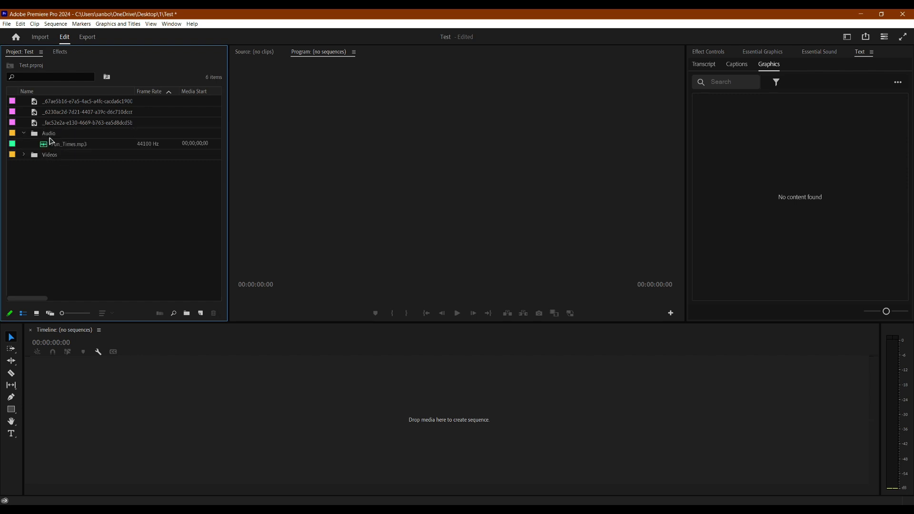
click(24, 133)
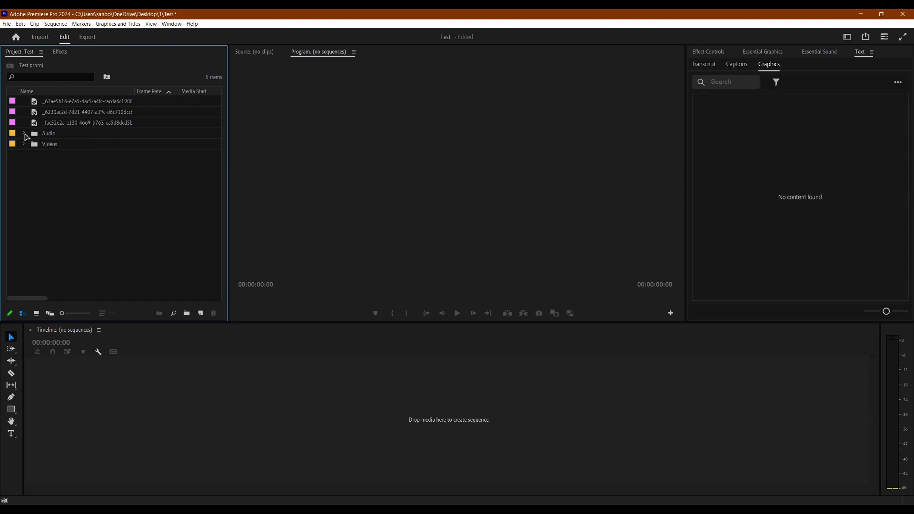
Create a bin named "Images", move the three imported JPG images into it, and collapse the bin
right_click(82, 160)
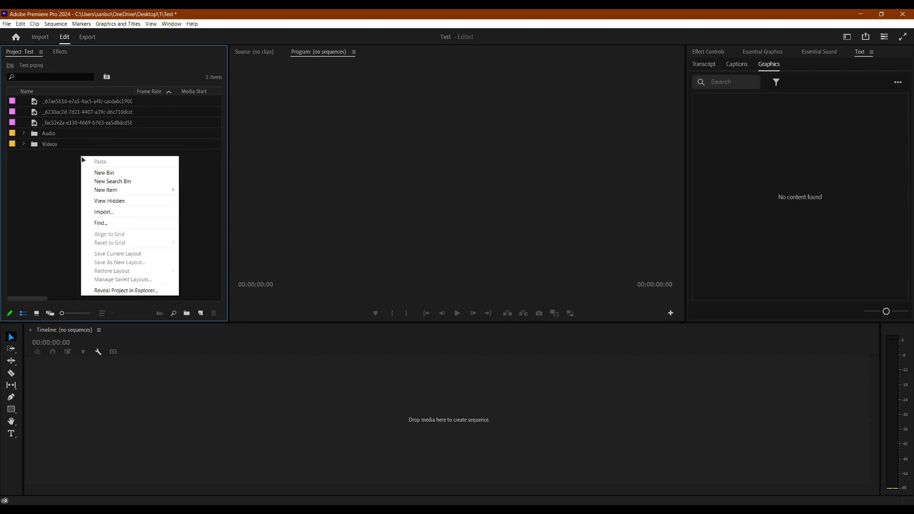
click(112, 173)
text(Image)
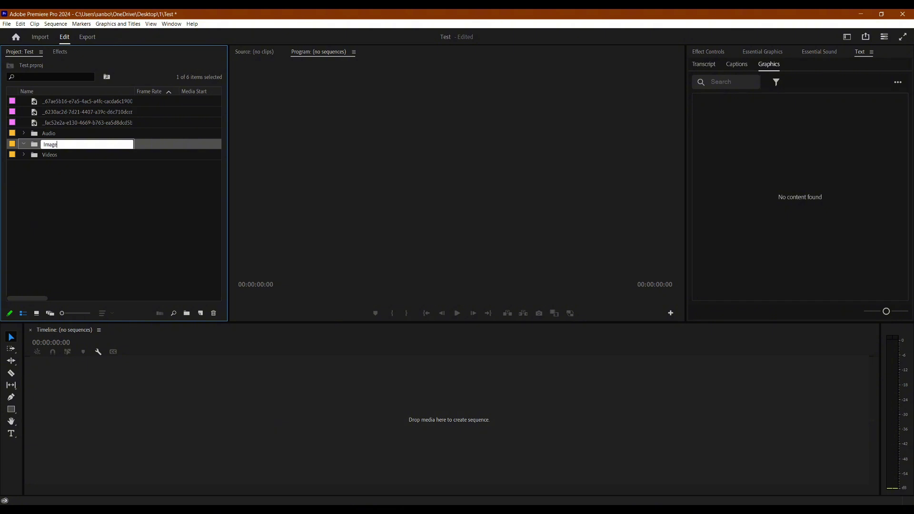
text(s)
key(Tab)
drag(57, 101, 48, 146)
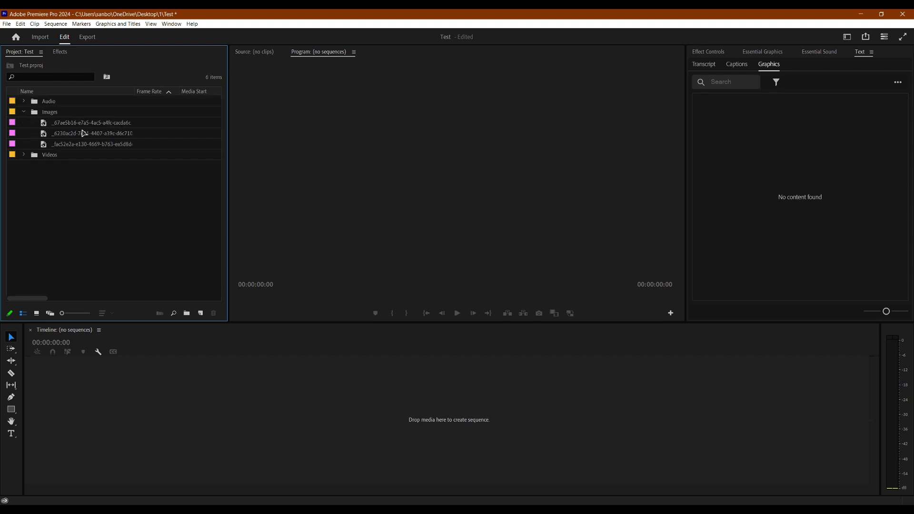
click(25, 113)
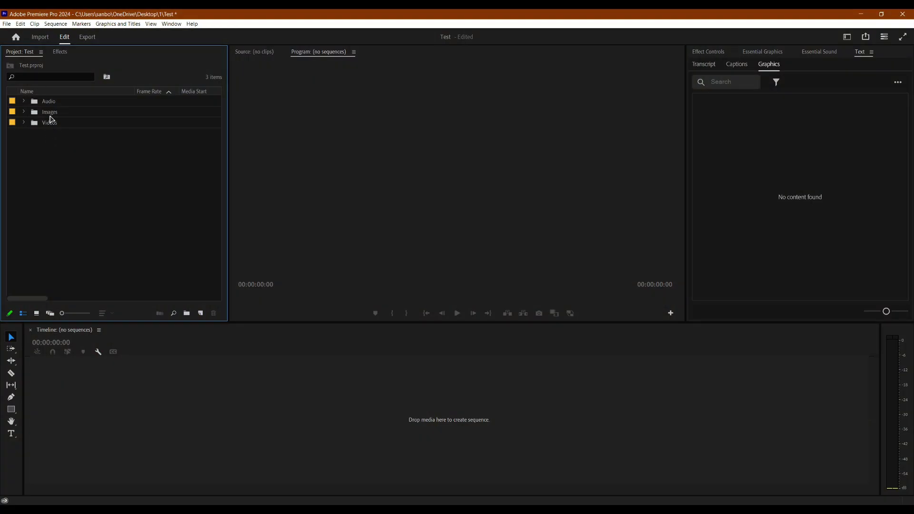
Expand the Images bin and rename its first JPG image as "Flag EG1"
click(24, 113)
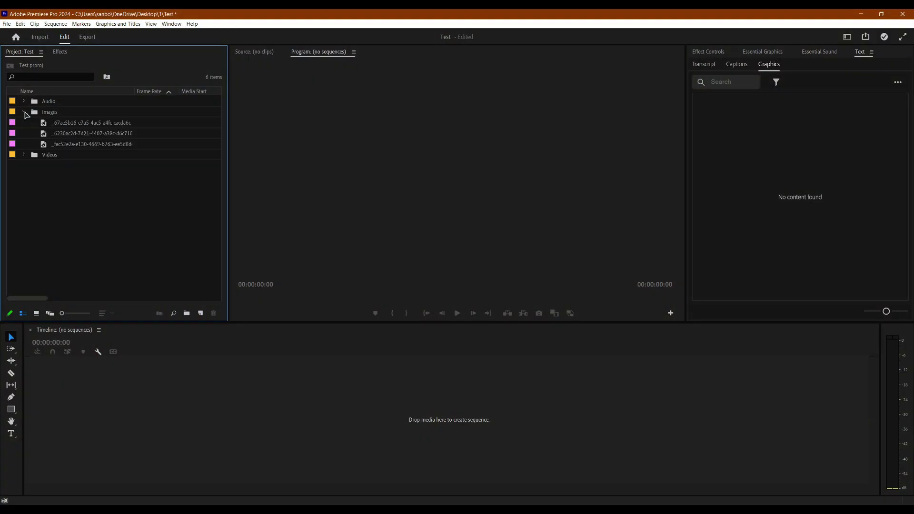
click(75, 123)
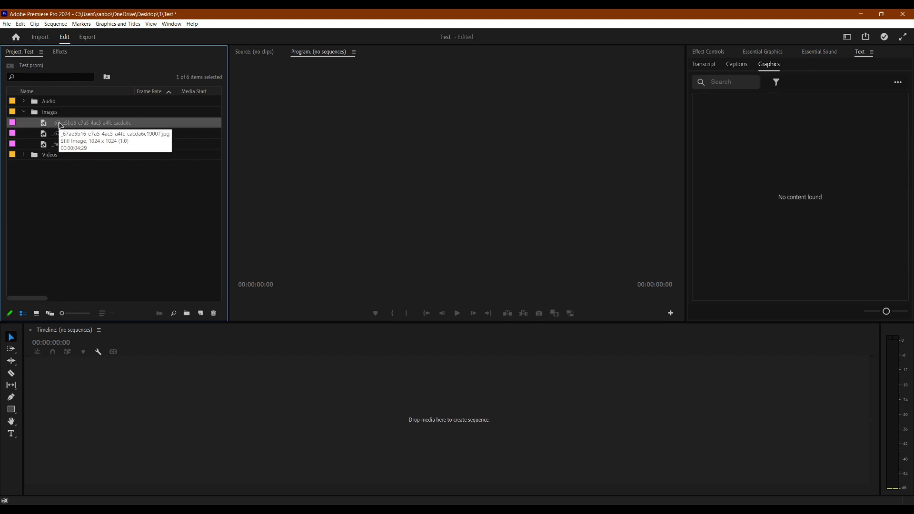
click(82, 124)
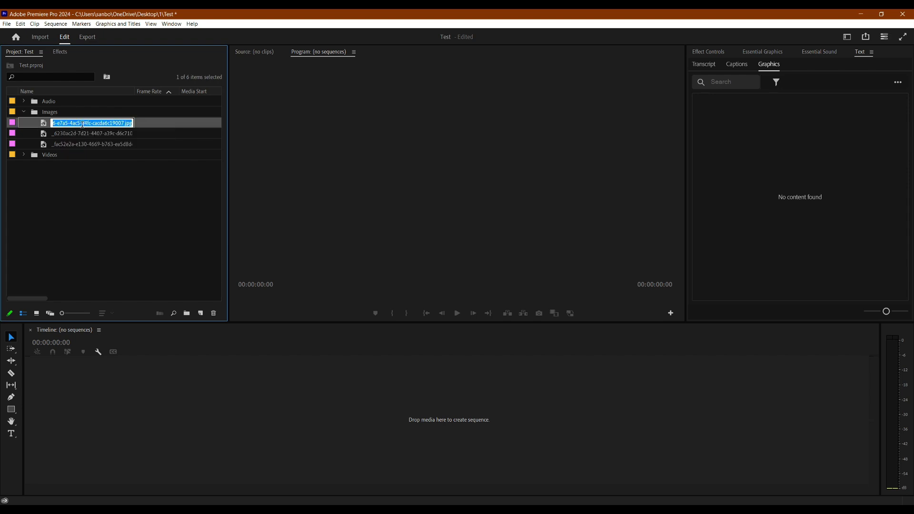
text(Flag EF)
key(BackSpace)
text(G1)
key(Return)
Reuse the first image's name to rename the second and third images in the Images bin as "Flag EG2" and "Flag EG3"
click(70, 124)
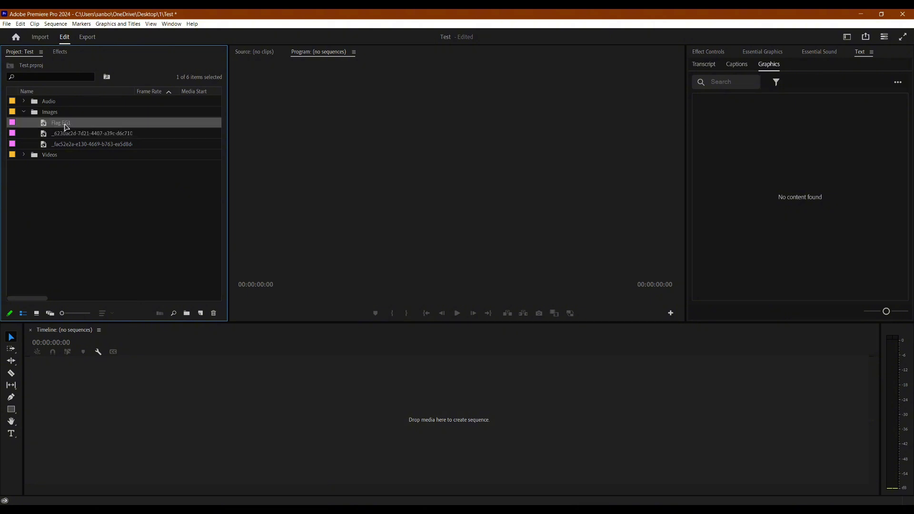
click(64, 123)
key(ctrl+c)
click(70, 132)
key(ctrl+v)
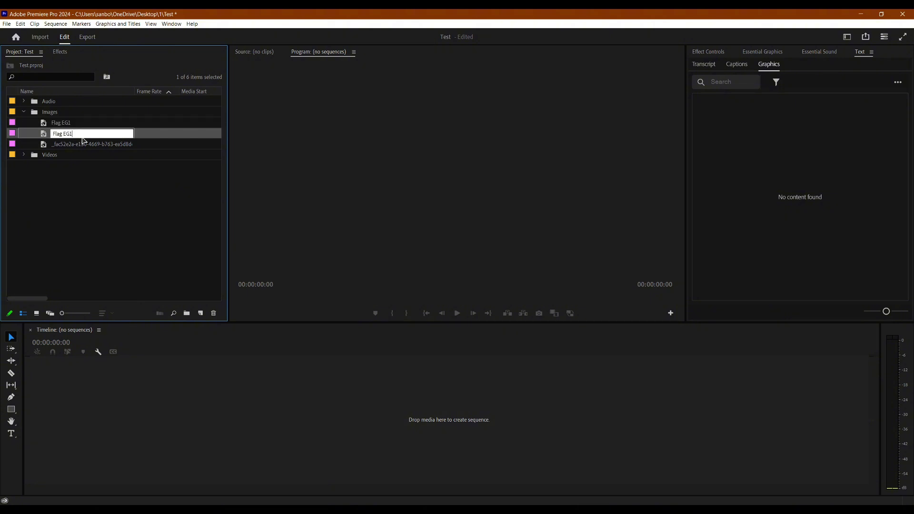
key(Tab)
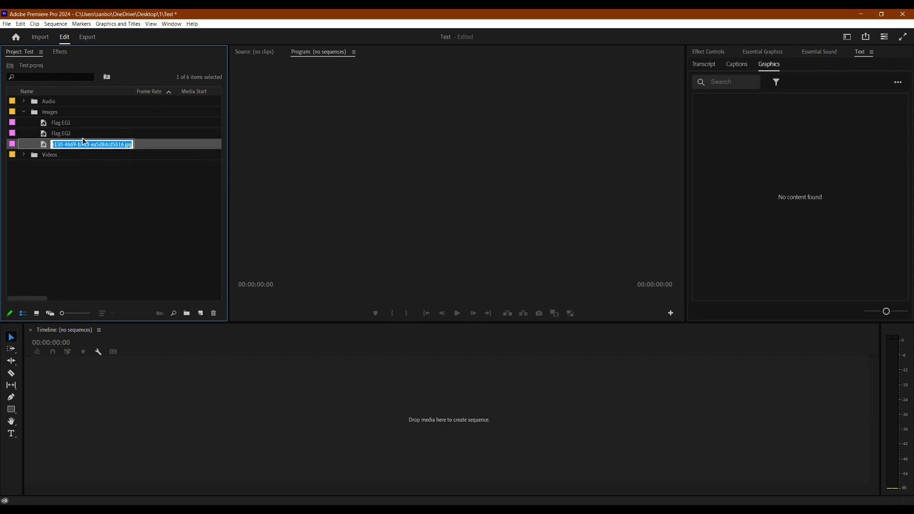
right_click(84, 141)
click(98, 157)
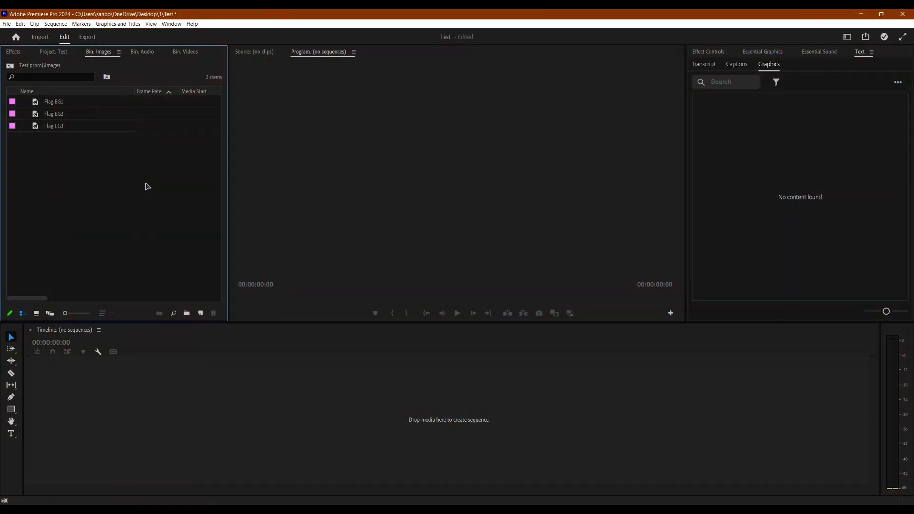